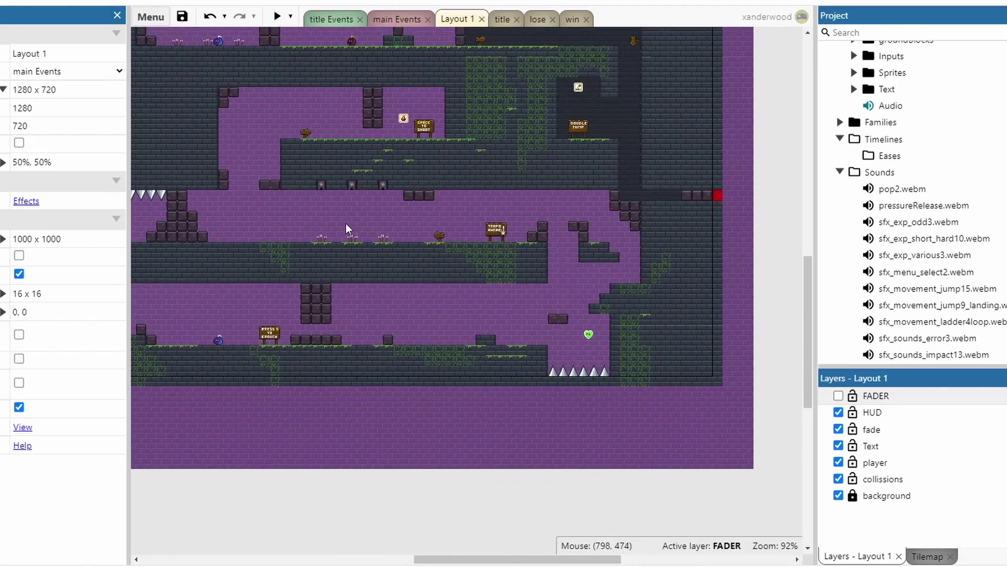
- Select the ground_basic tile, expand the groundBlocks folder, and open ground_basic's 16×16 tile image
ctrl+scroll(346, 222, up, 6)
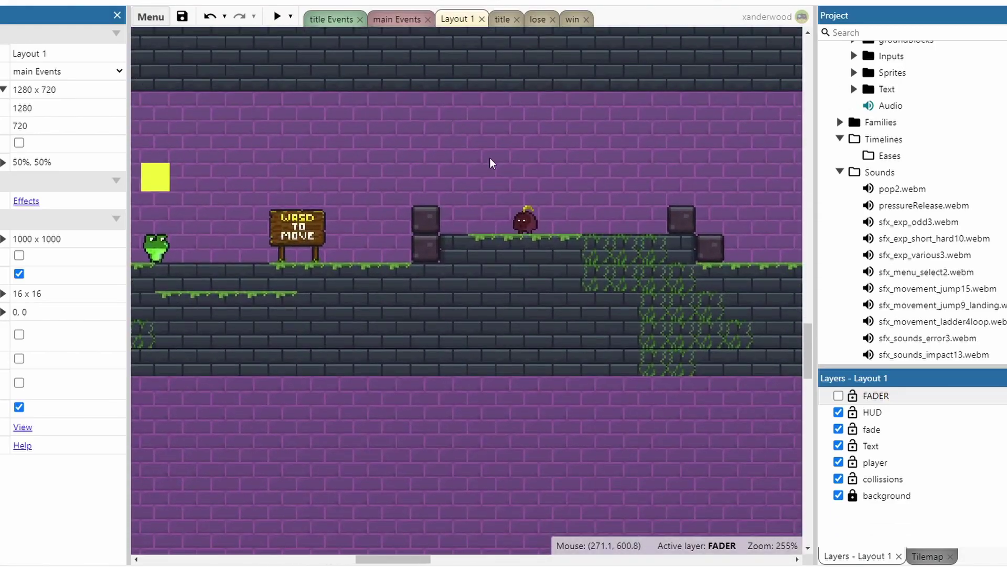
ctrl+scroll(603, 269, up, 5)
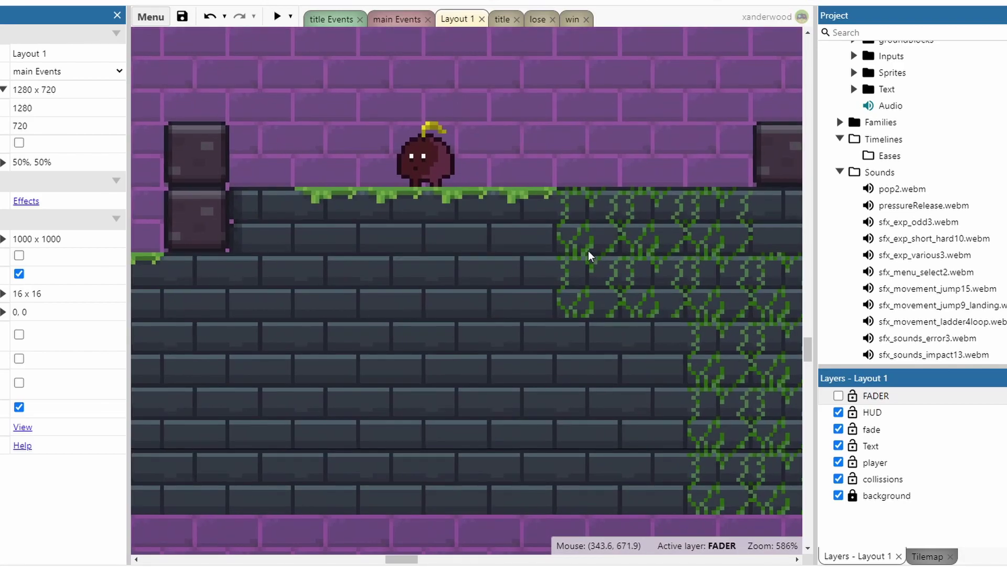
ctrl+scroll(528, 286, down, 4)
ctrl+scroll(529, 290, down, 1)
click(444, 335)
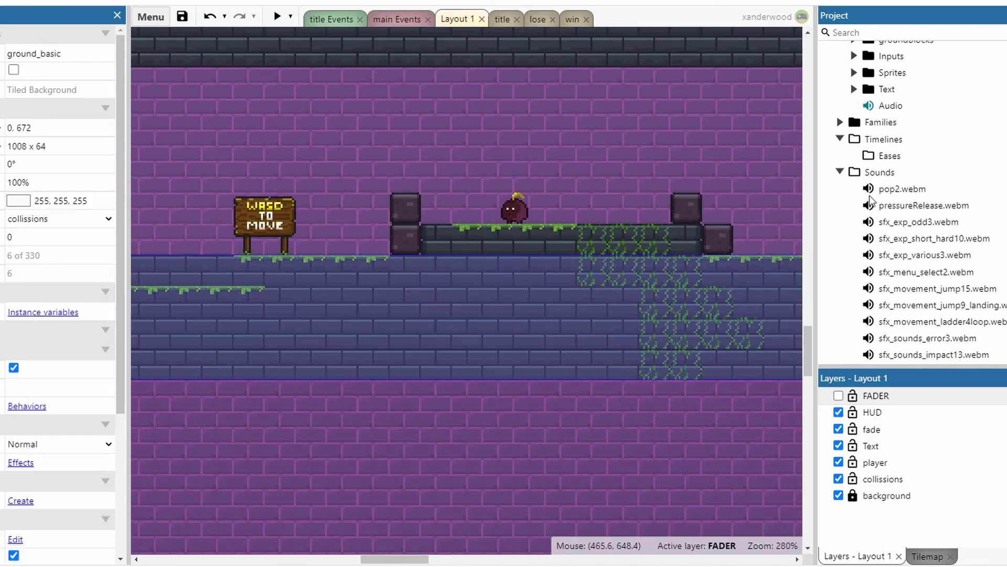
scroll(865, 175, up, 3)
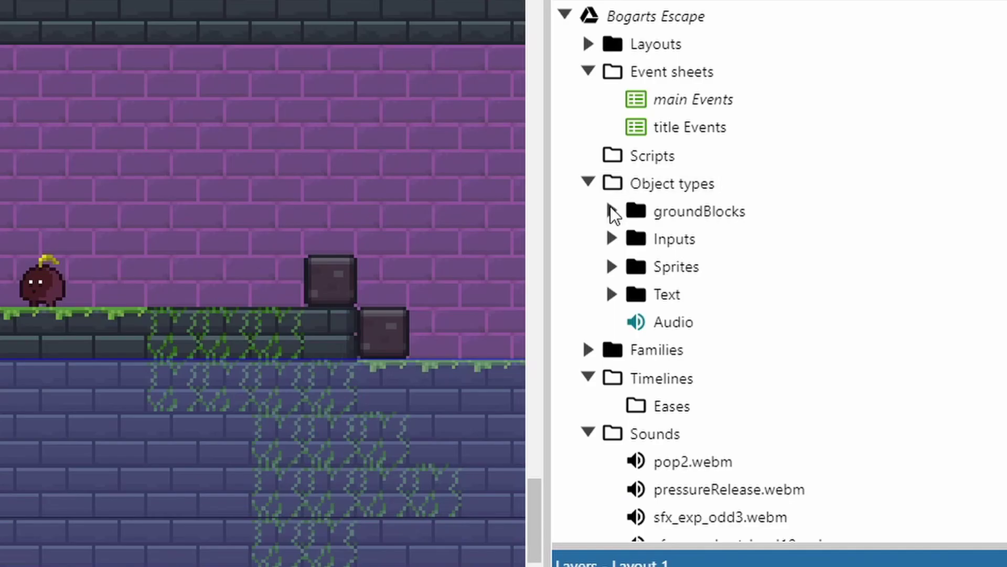
click(612, 212)
scroll(703, 225, down, 2)
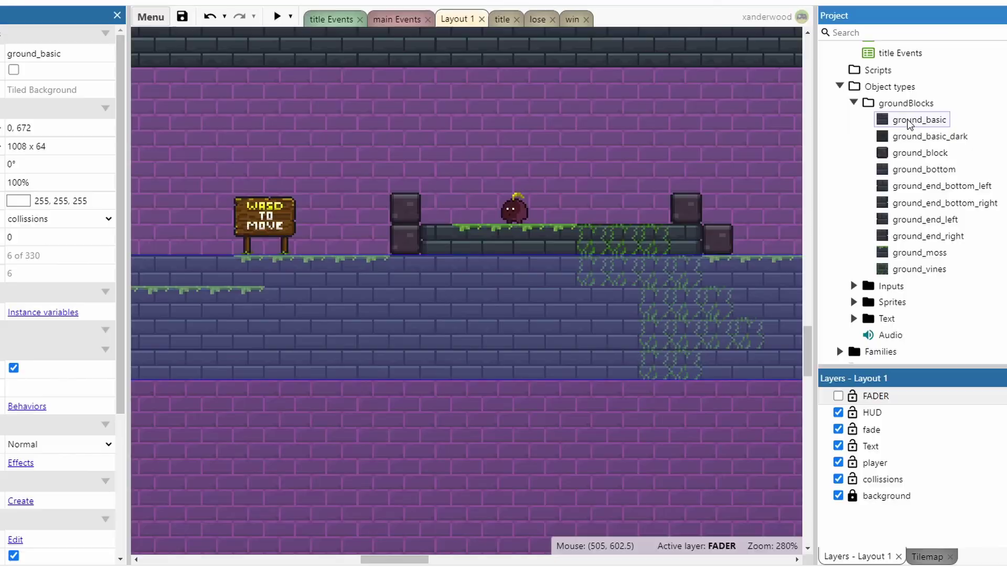
double_click(923, 119)
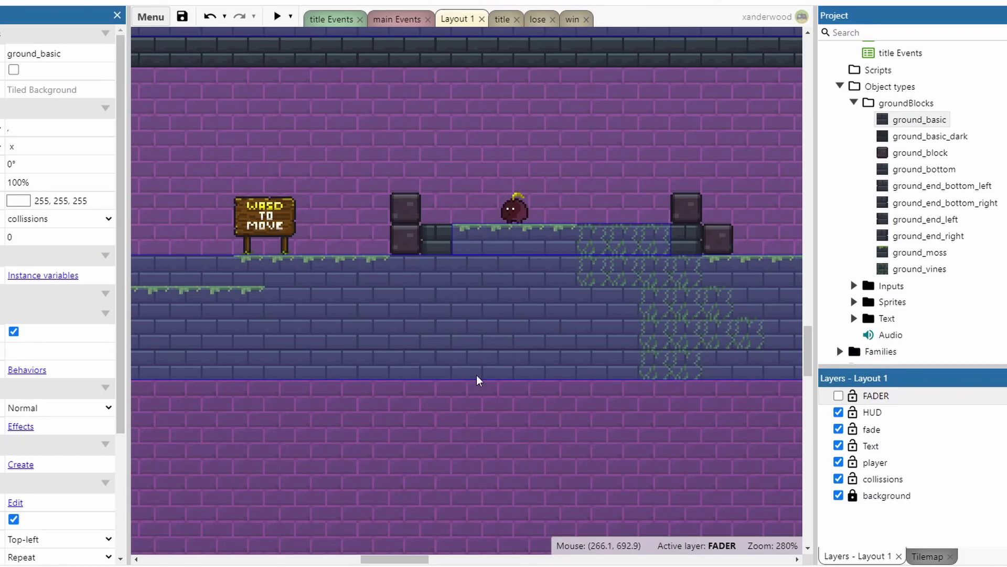
- Deselect the tile and pan Layout 1 to bring the frog, arrow and sign into view
ctrl+scroll(523, 174, down, 5)
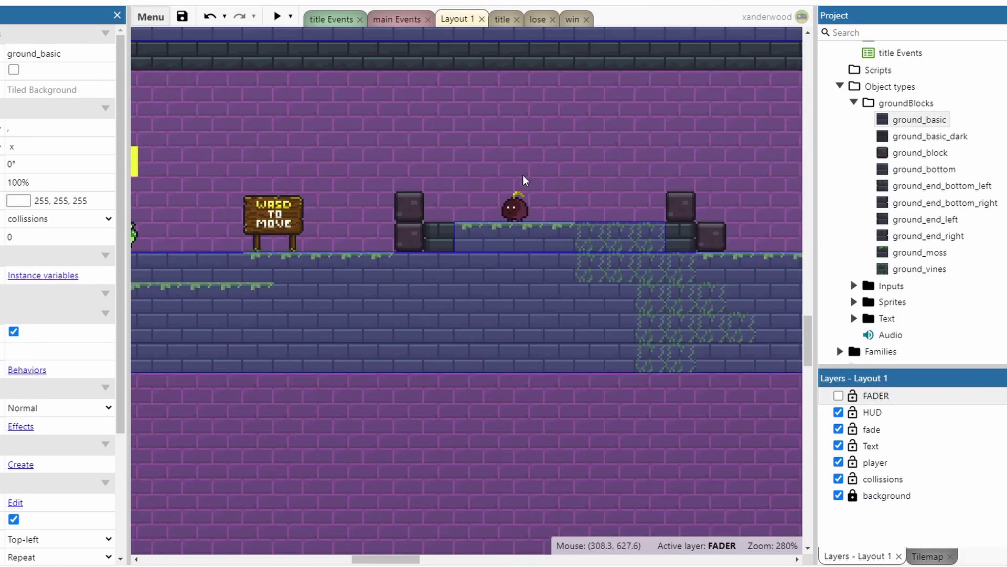
ctrl+scroll(509, 180, up, 6)
click(416, 184)
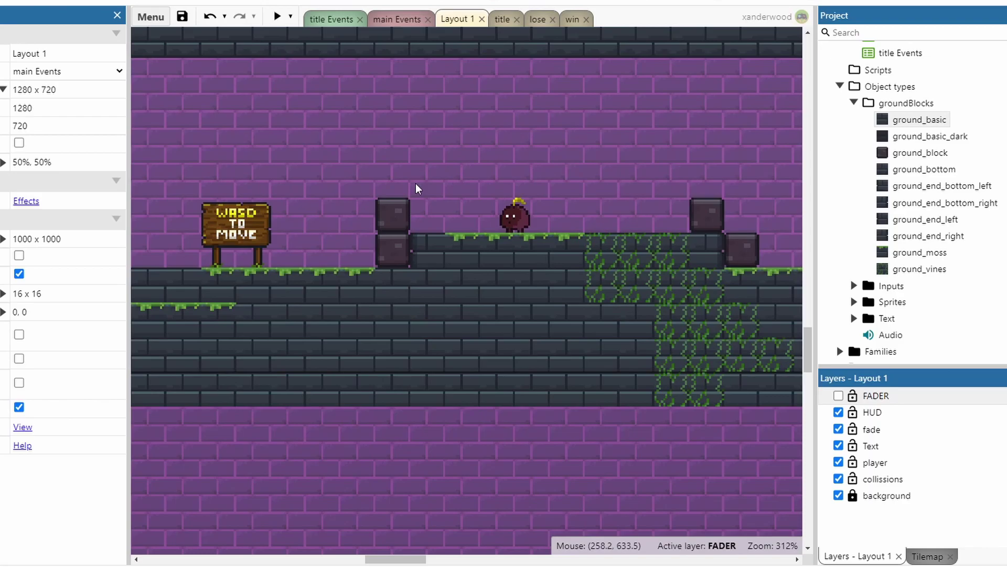
middle_drag(415, 183, 355, 446)
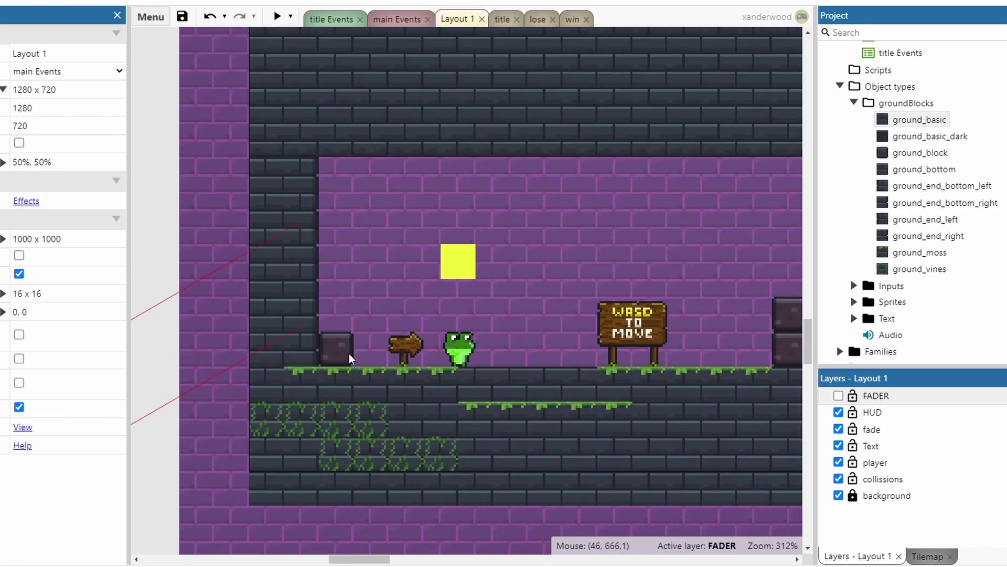
ctrl+scroll(310, 236, up, 5)
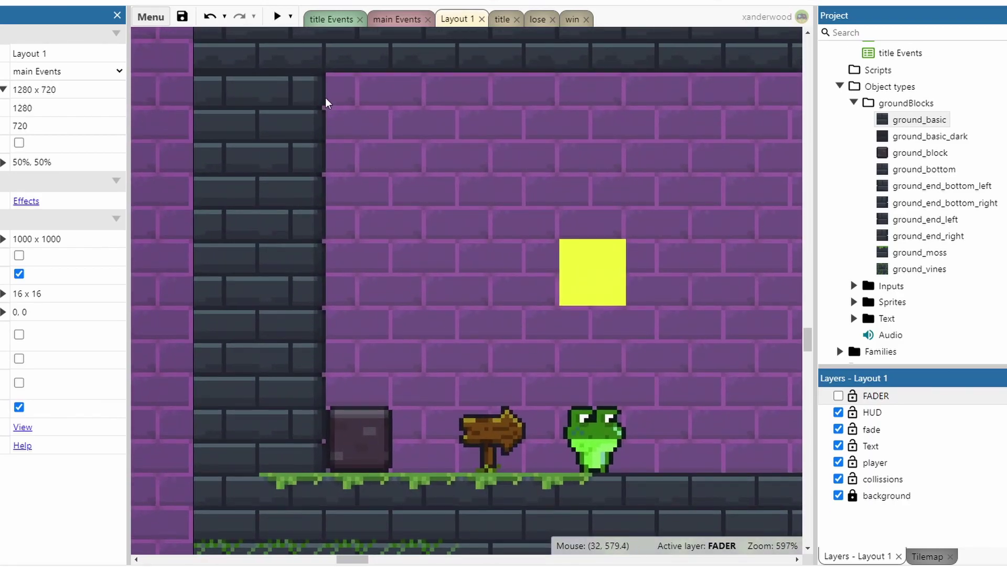
ctrl+scroll(316, 224, up, 1)
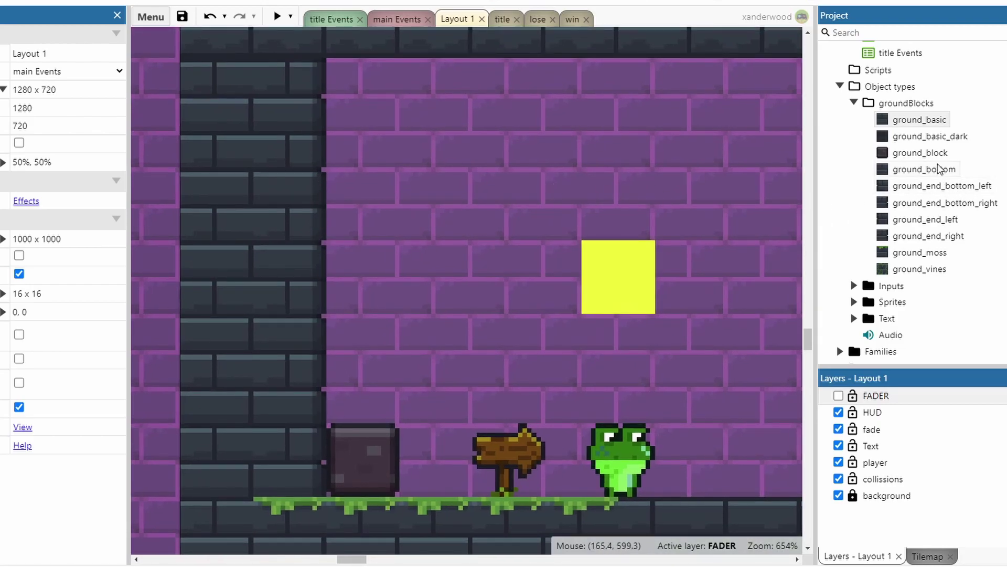
double_click(941, 220)
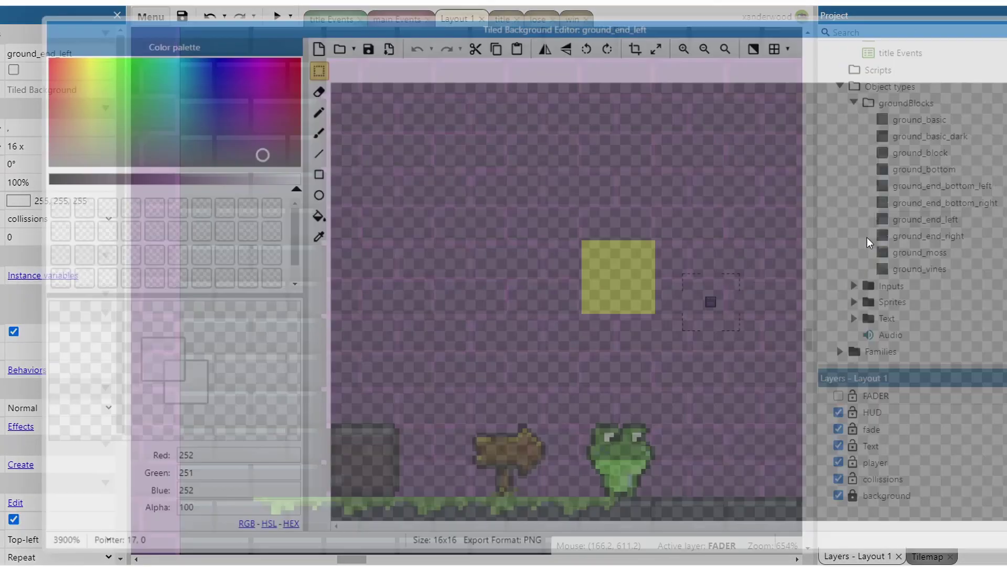
key(Escape)
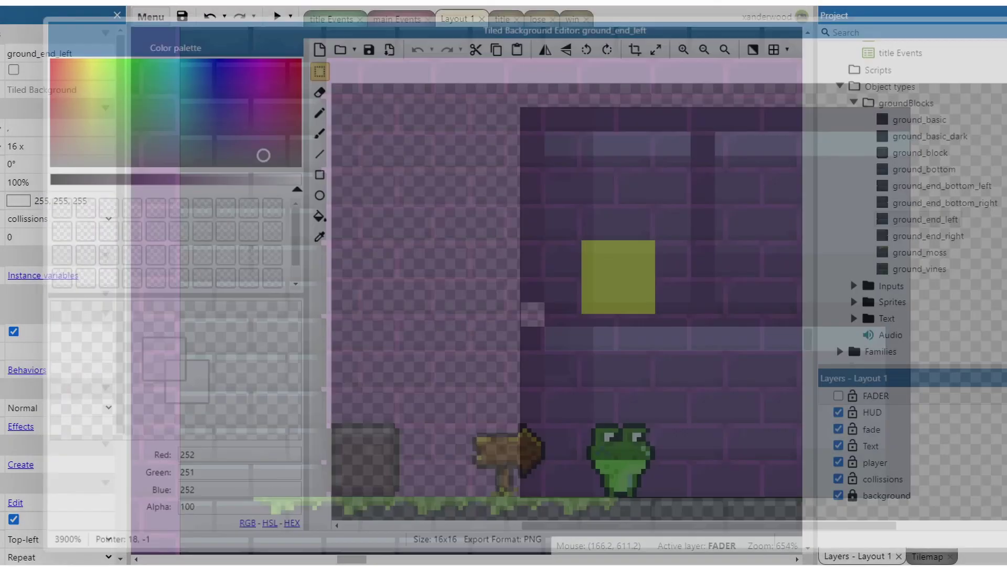
double_click(941, 231)
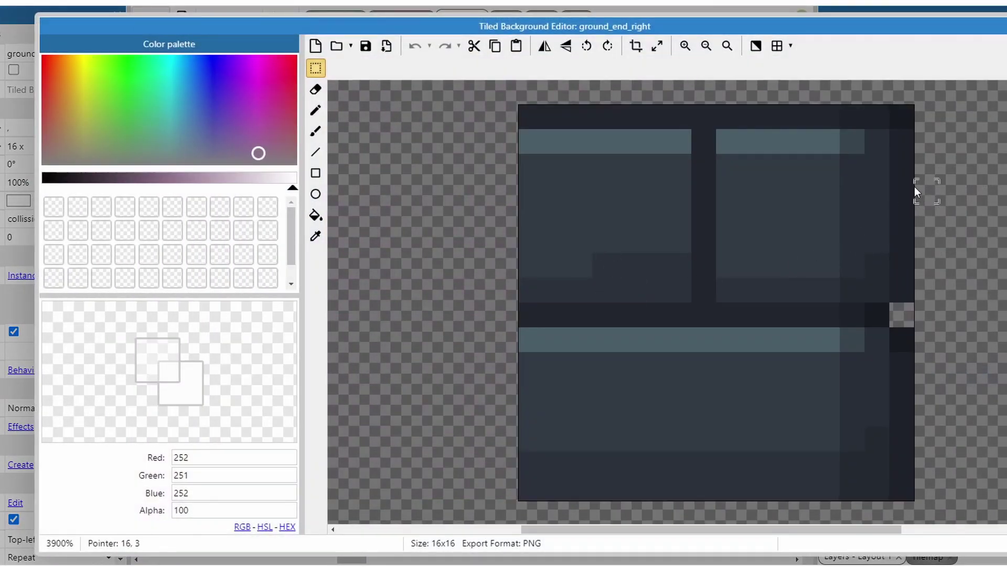
key(Escape)
ctrl+scroll(427, 273, down, 4)
ctrl+scroll(537, 326, down, 8)
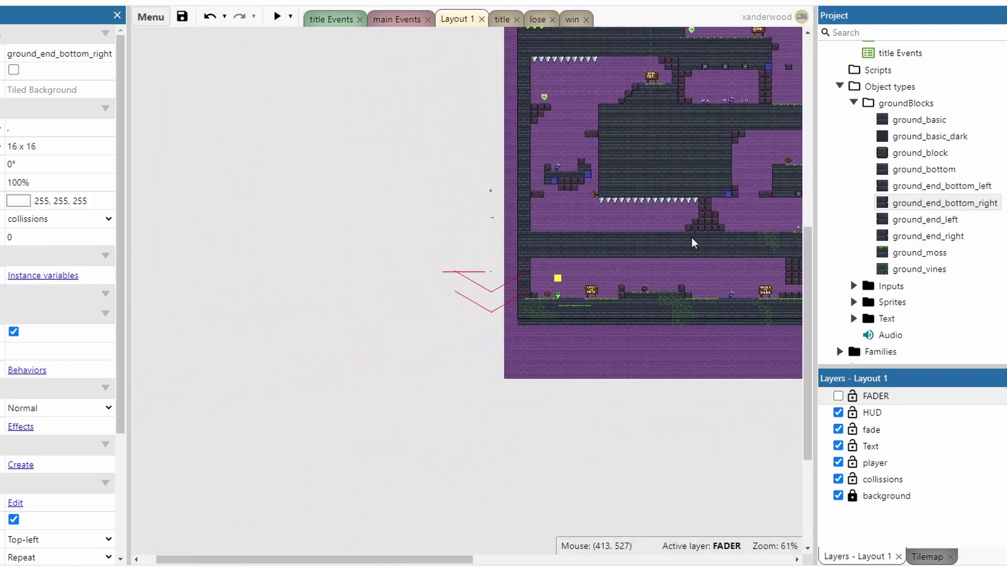
middle_drag(693, 243, 452, 258)
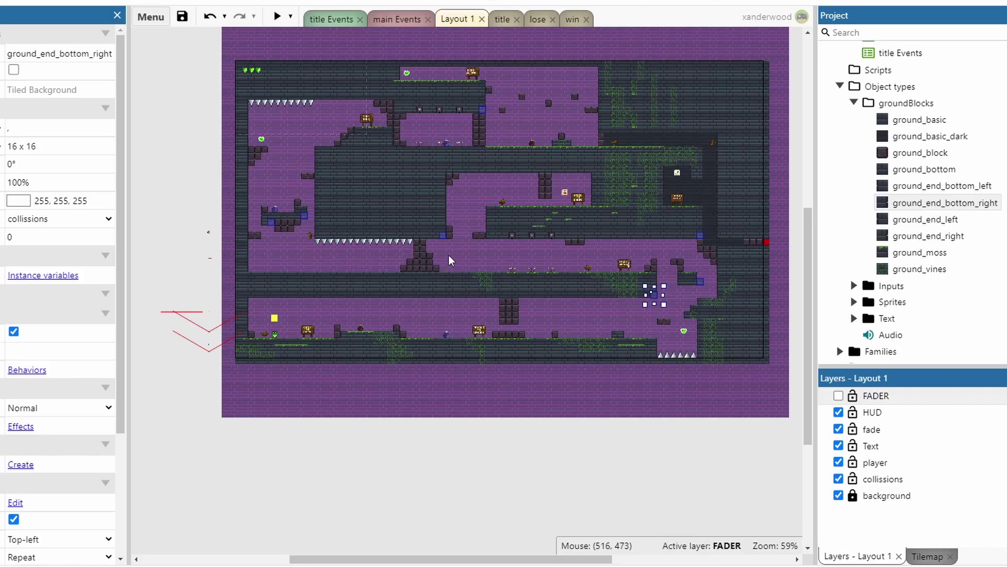
ctrl+scroll(451, 249, up, 8)
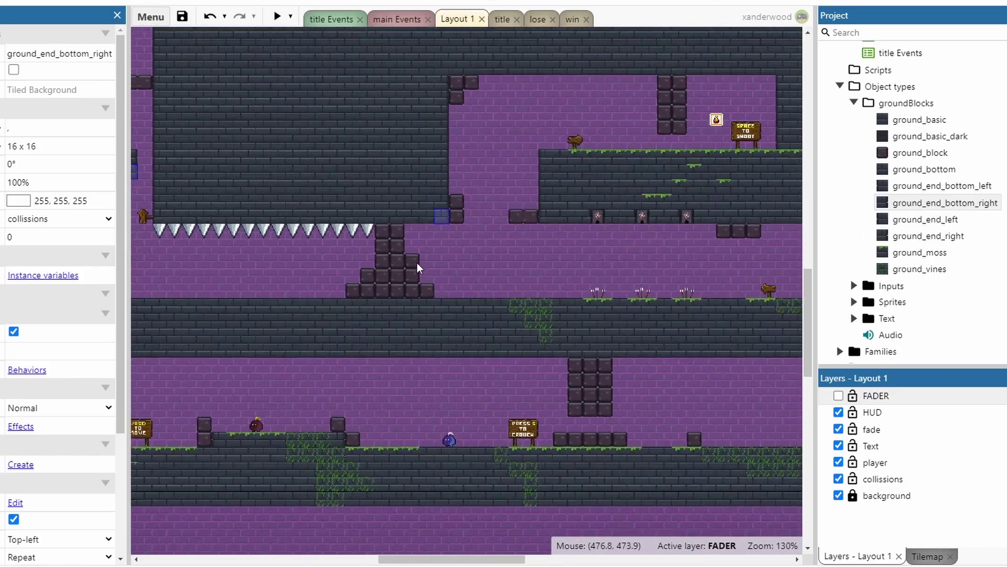
ctrl+scroll(417, 264, up, 10)
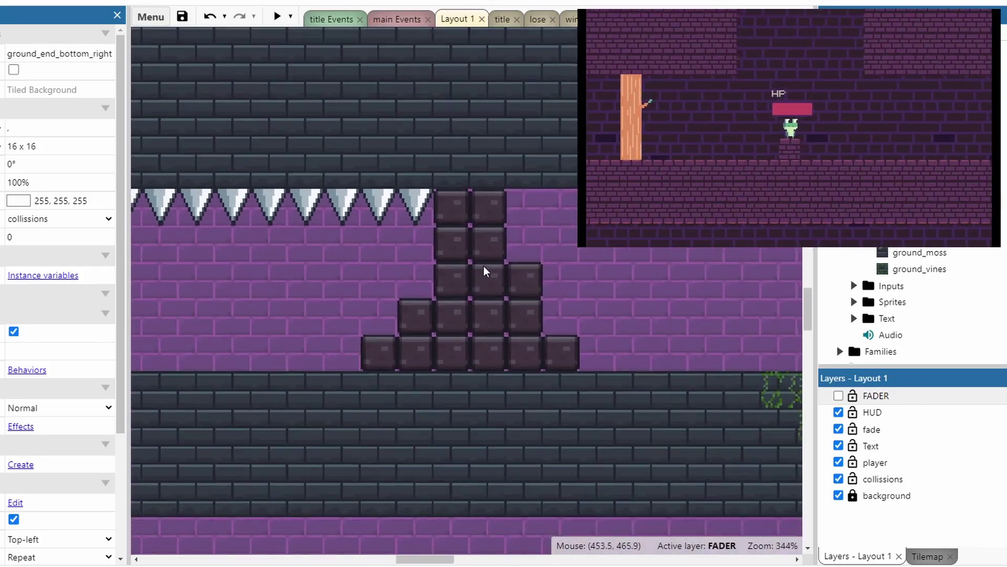
ctrl+scroll(486, 270, down, 14)
click(551, 255)
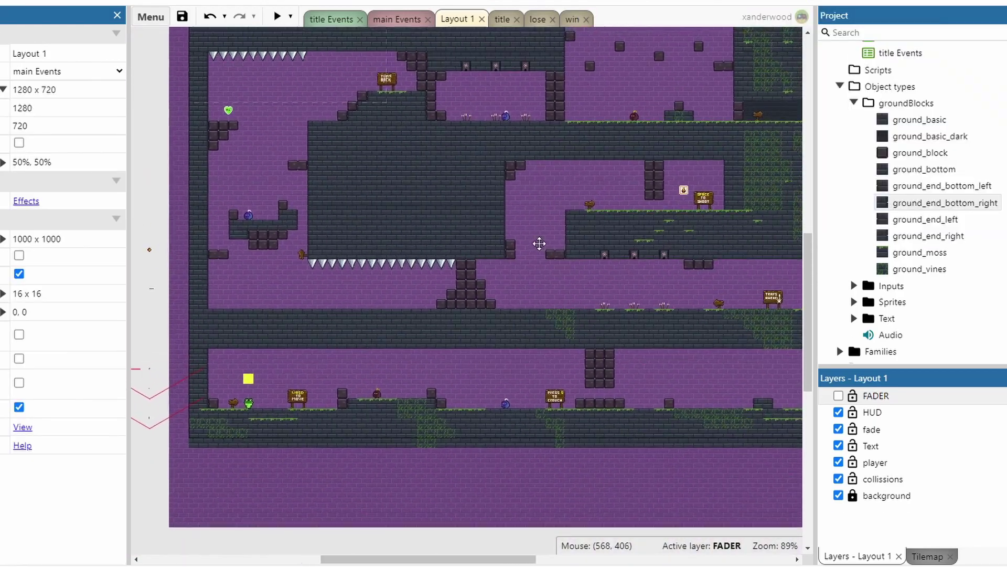
middle_drag(551, 291, 553, 229)
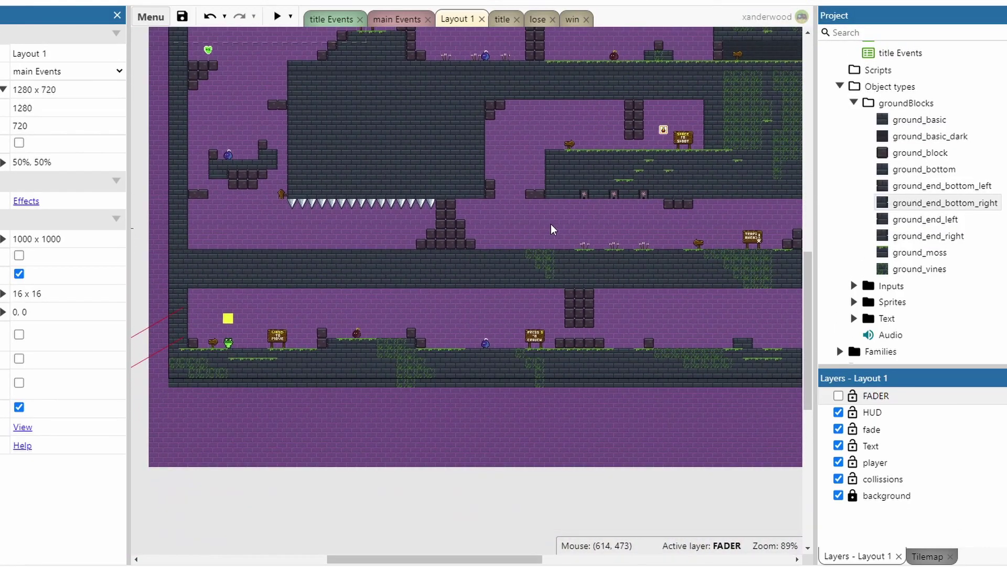
ctrl+scroll(493, 236, up, 4)
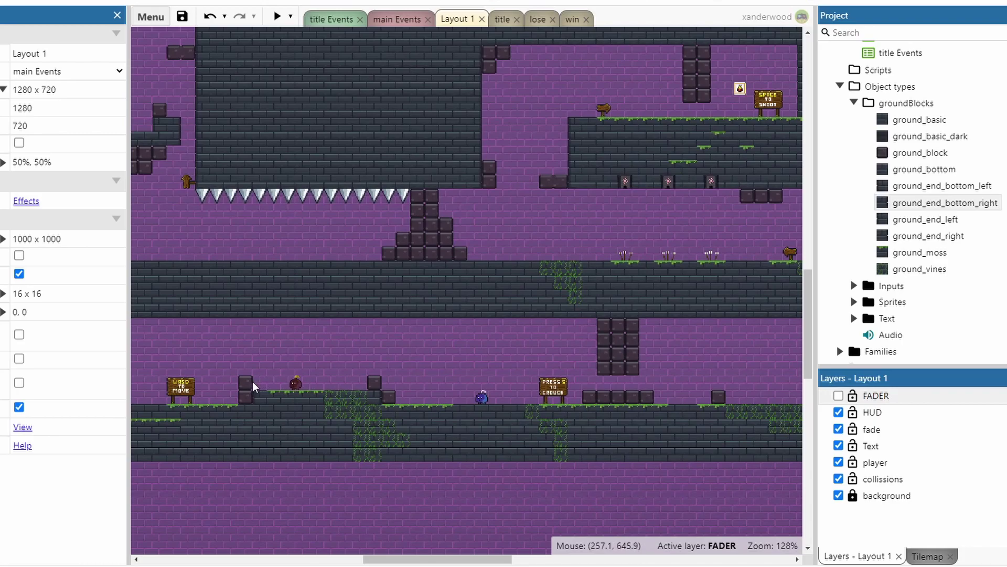
ctrl+scroll(579, 307, up, 1)
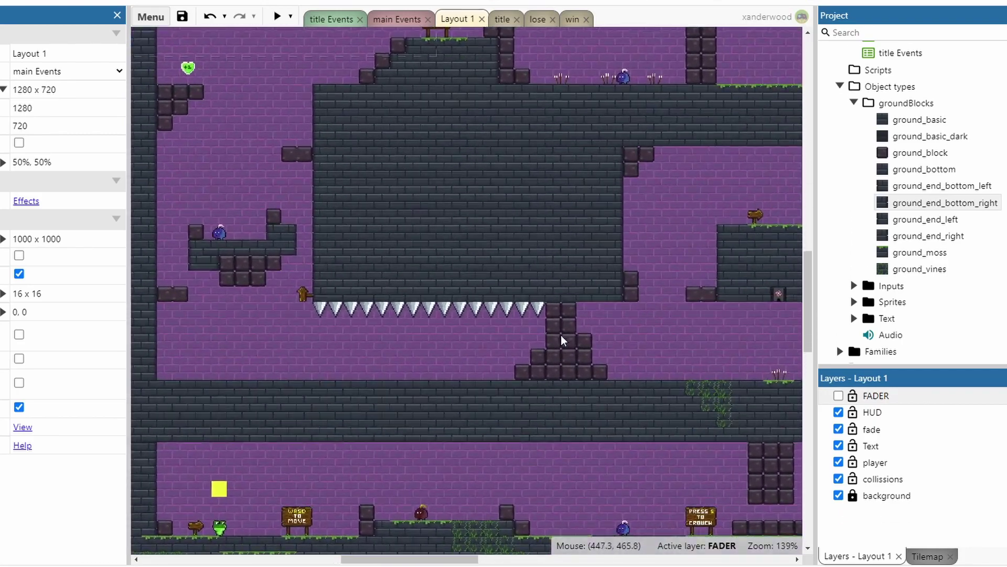
middle_drag(561, 340, 562, 254)
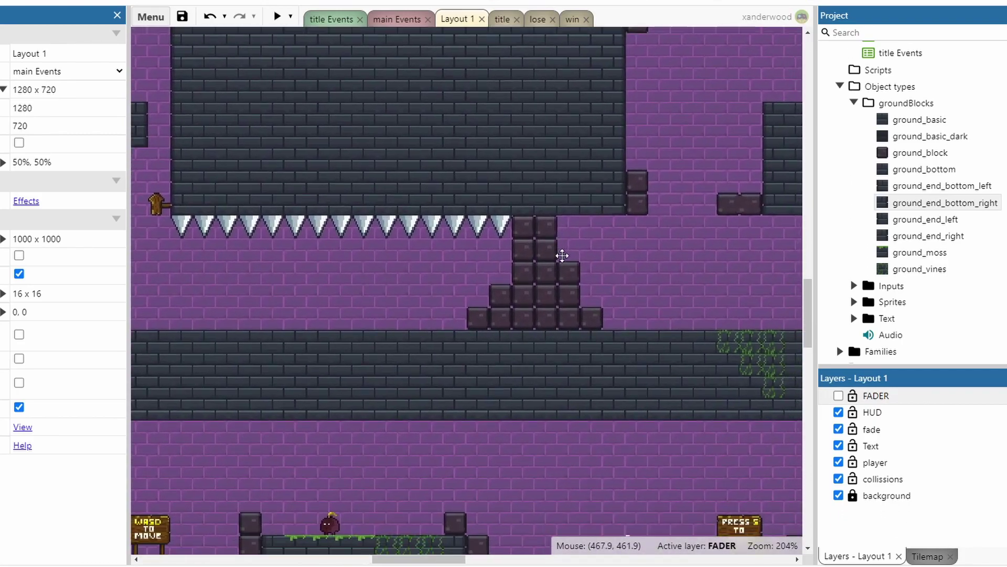
scroll(499, 348, down, 1)
ctrl+scroll(414, 363, up, 4)
ctrl+scroll(451, 315, down, 2)
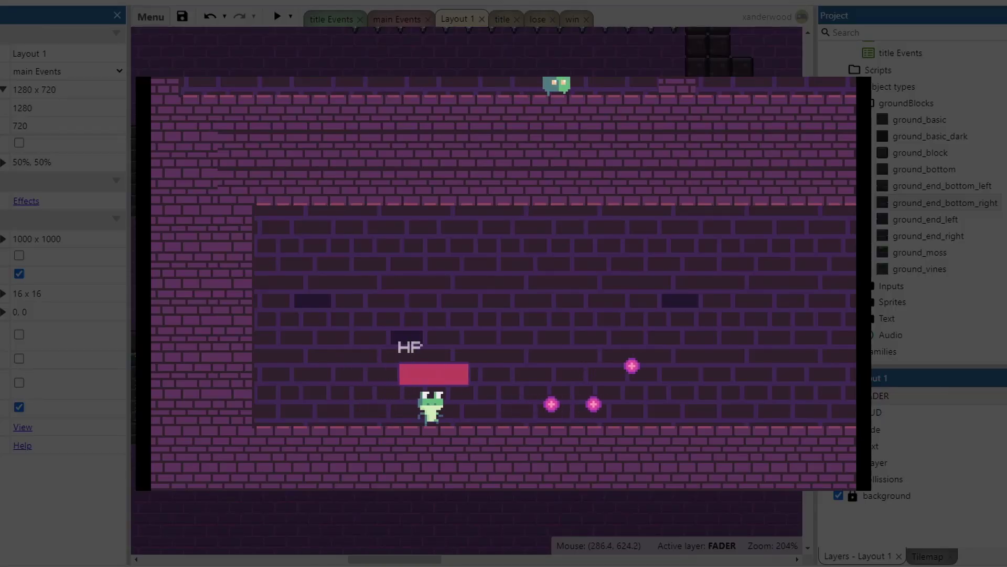
ctrl+scroll(467, 288, up, 3)
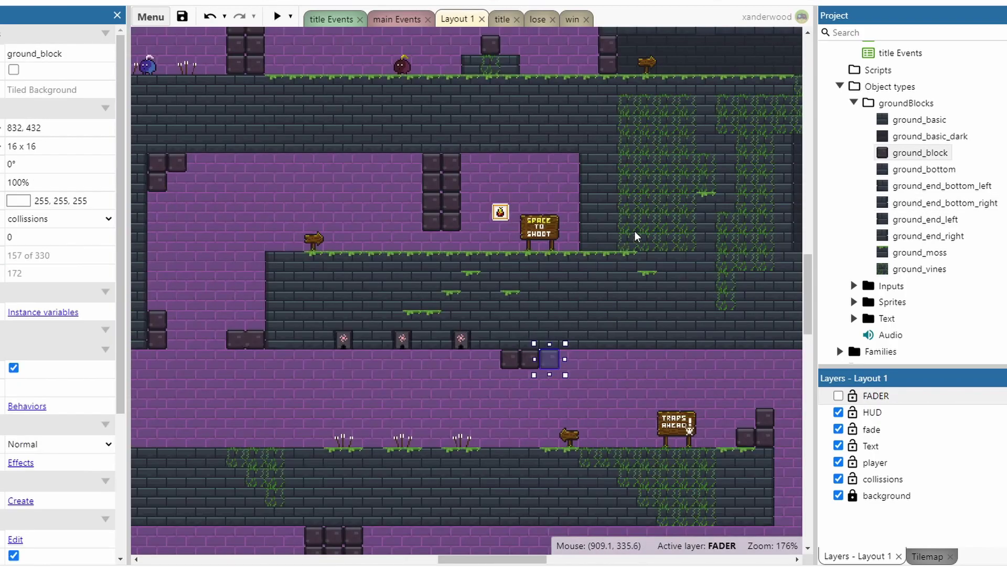
- Open signPost2's animation frames and view the PRESS S TO CROUCH and WASD TO MOVE messages
ctrl+scroll(526, 240, up, 10)
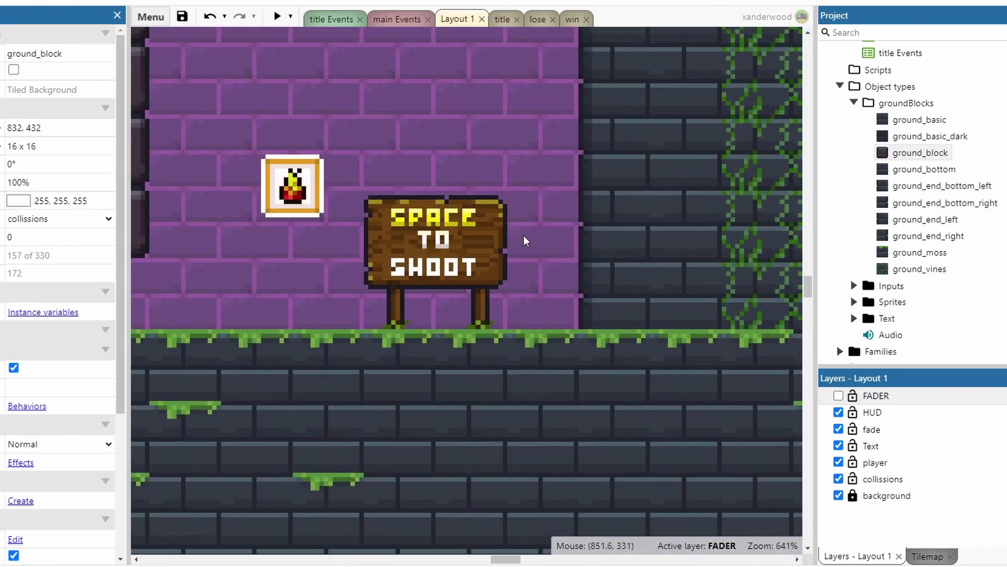
ctrl+scroll(480, 255, down, 2)
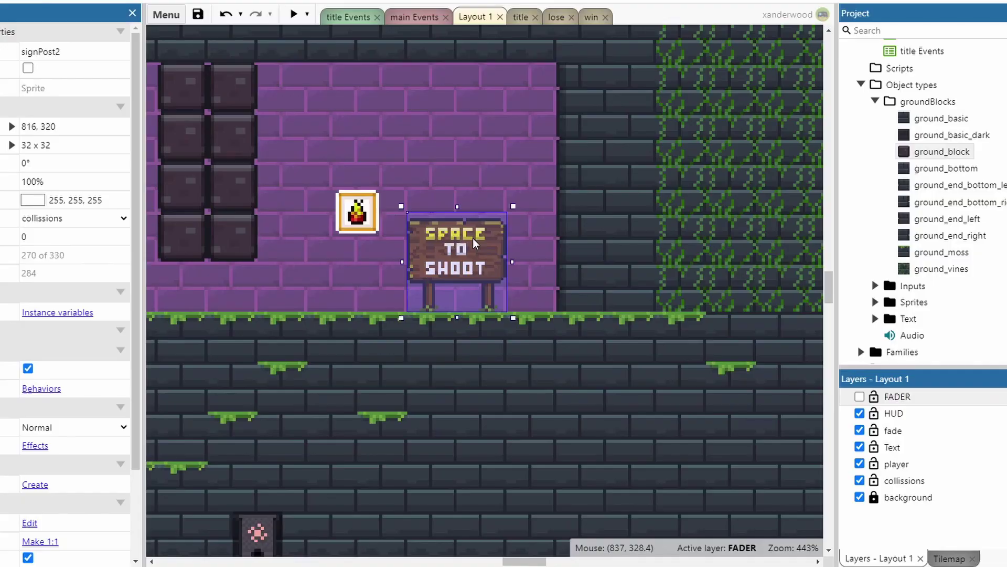
double_click(536, 184)
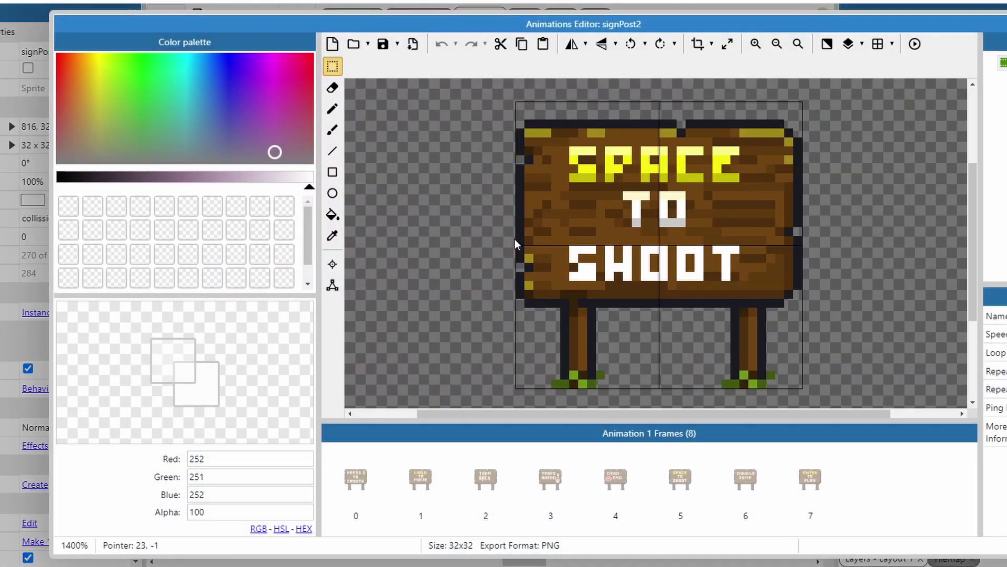
click(362, 472)
click(403, 469)
click(490, 470)
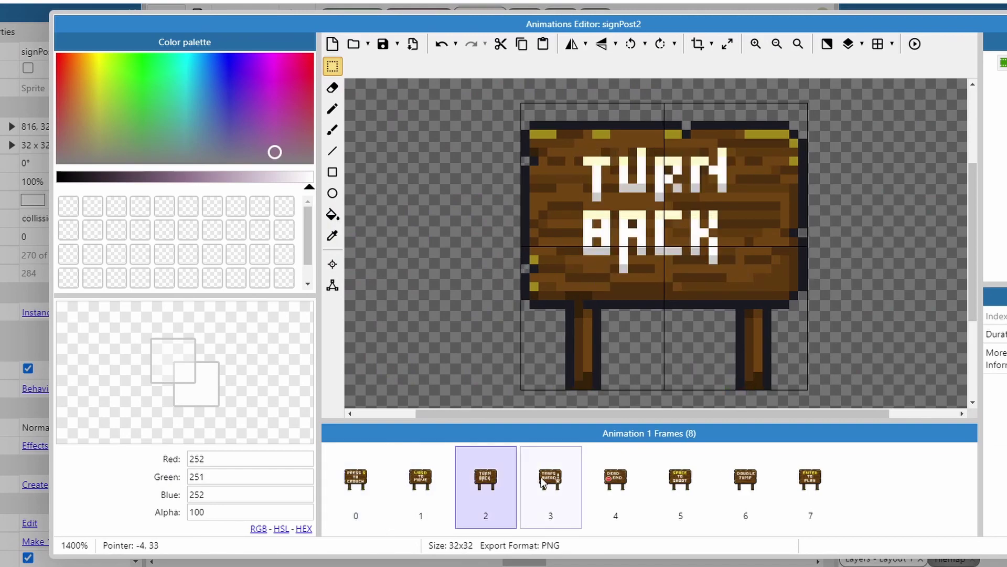
click(553, 472)
- View the DEAD END, SPACE TO SHOOT and DOUBLE JUMP sign frames, then return to Layout 1
click(616, 475)
click(674, 480)
click(748, 488)
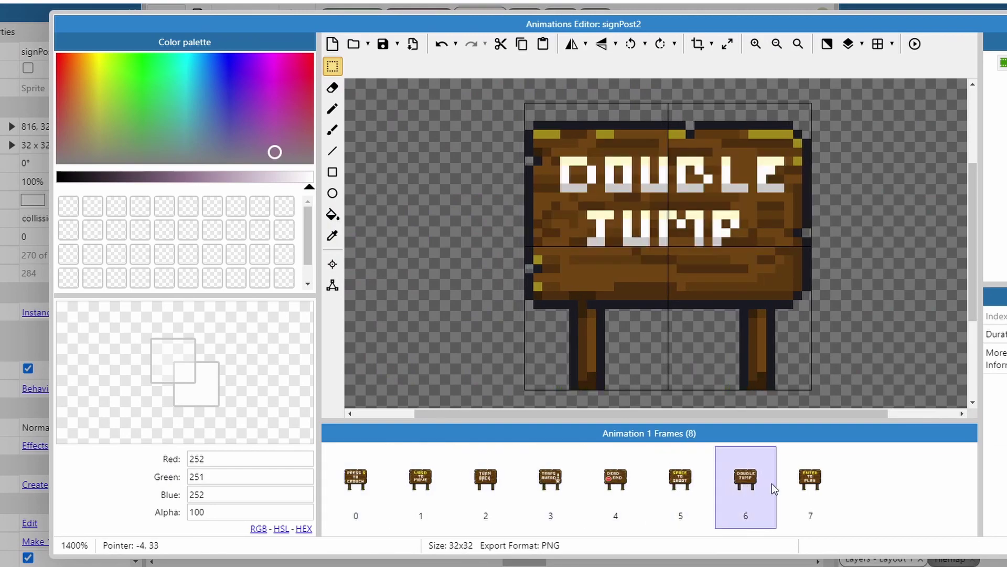
click(820, 489)
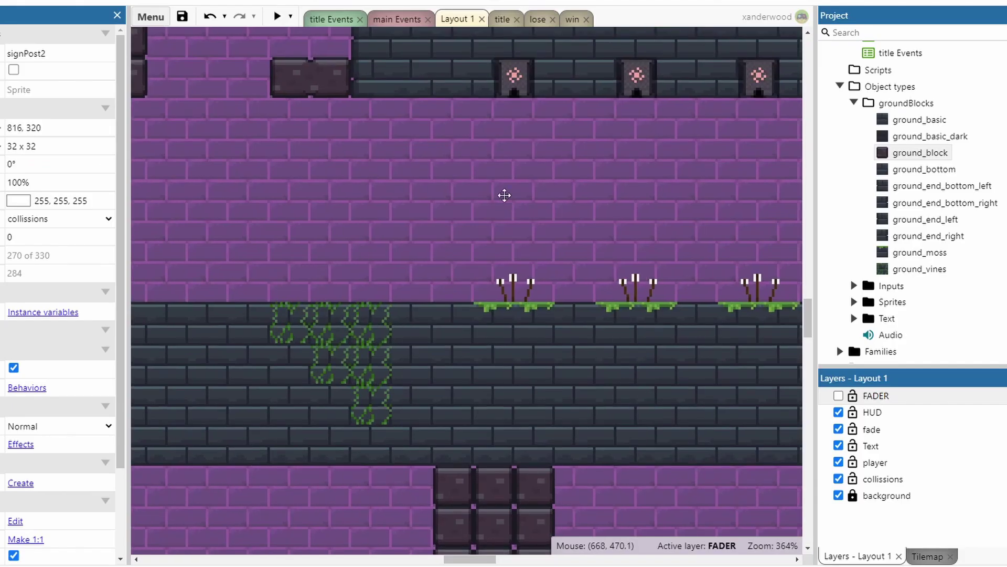
scroll(504, 195, up, 1)
scroll(506, 281, right, 3)
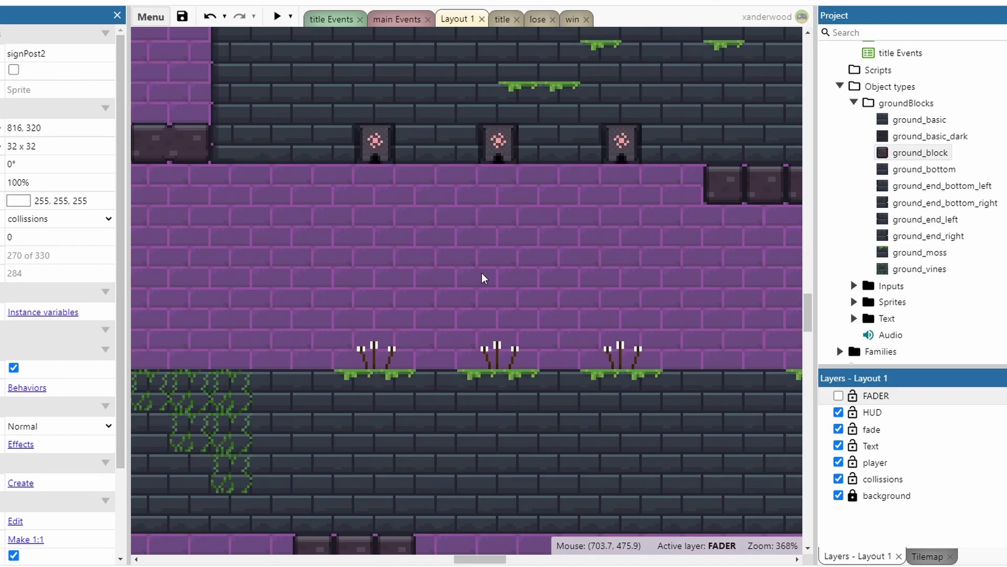
double_click(382, 147)
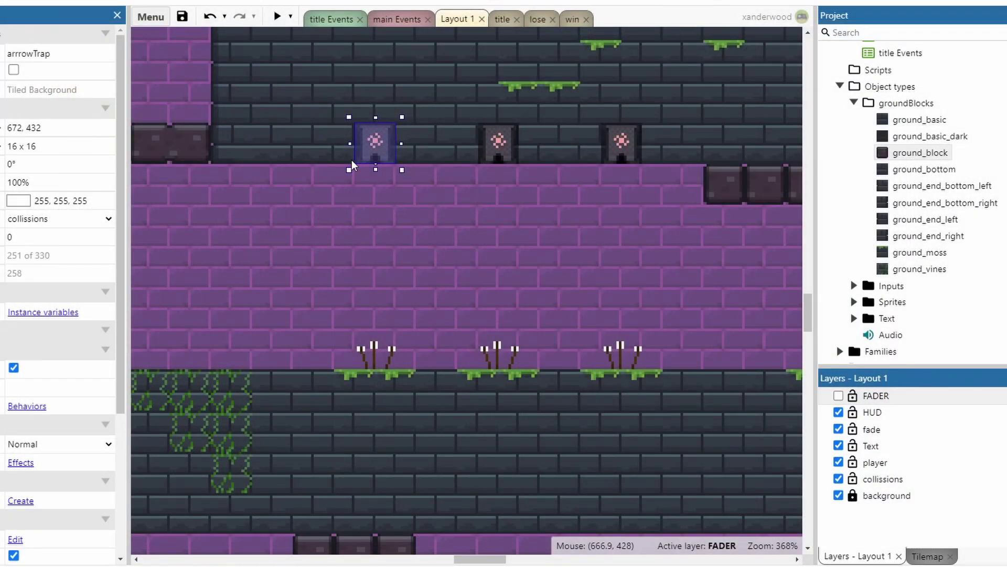
click(351, 160)
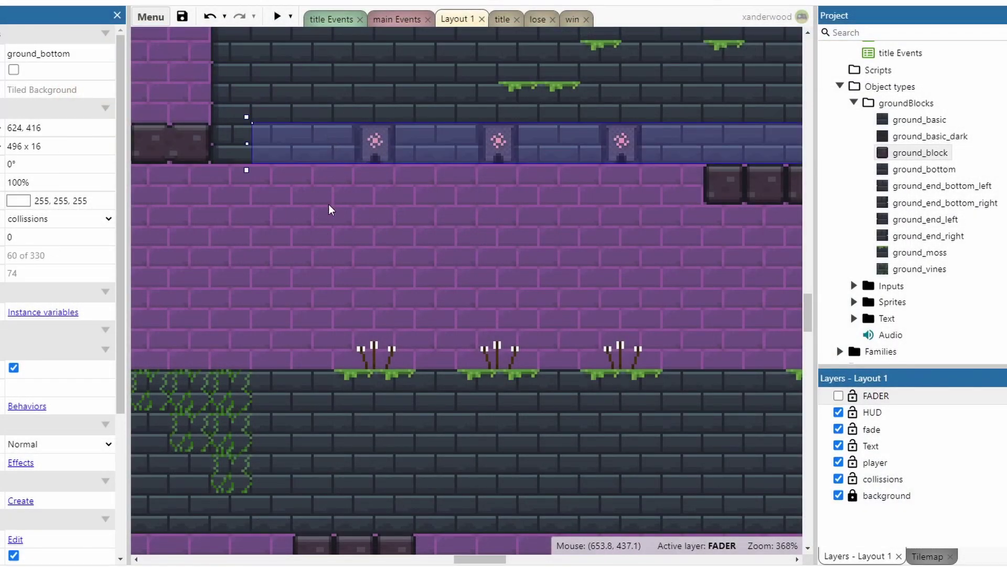
click(328, 204)
click(383, 149)
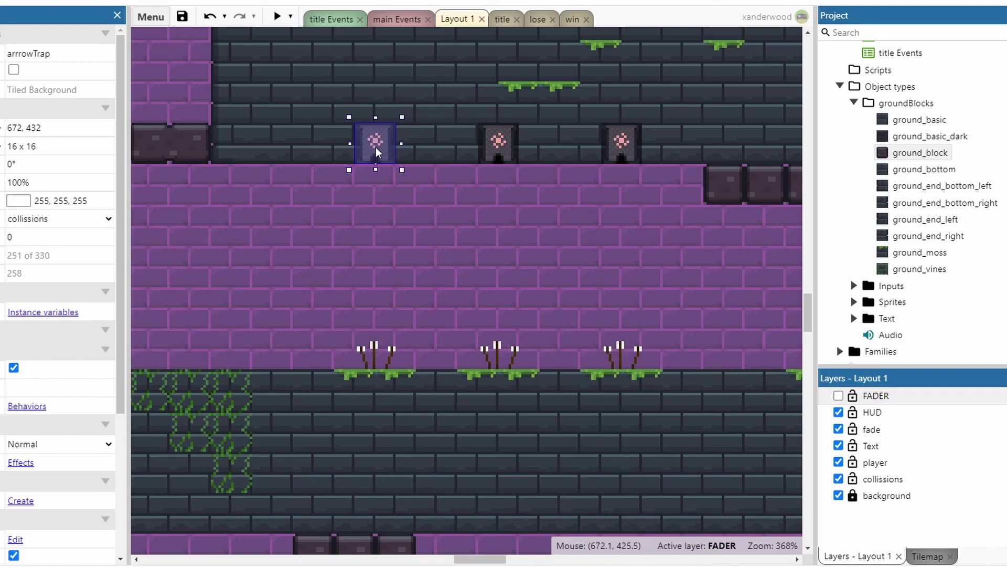
double_click(376, 354)
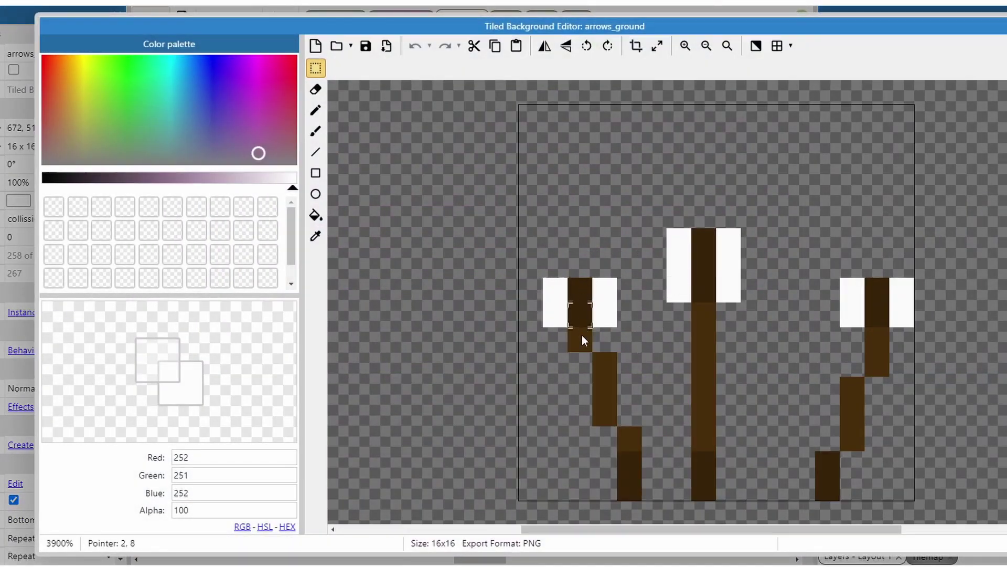
click(1004, 26)
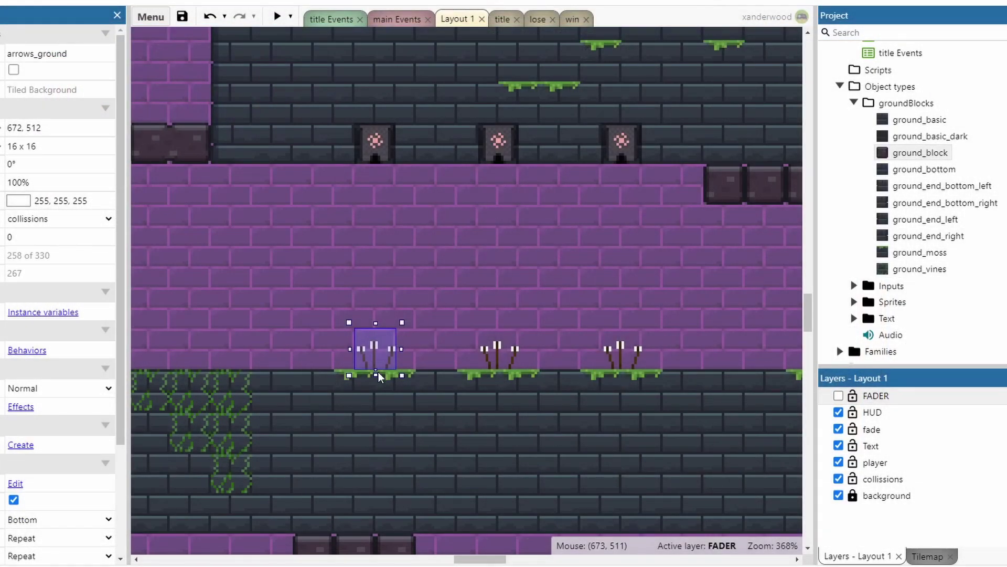
click(498, 345)
- Check the third arrows_ground tile, then zoom out and pan across the level
click(621, 352)
click(650, 286)
ctrl+scroll(651, 286, down, 5)
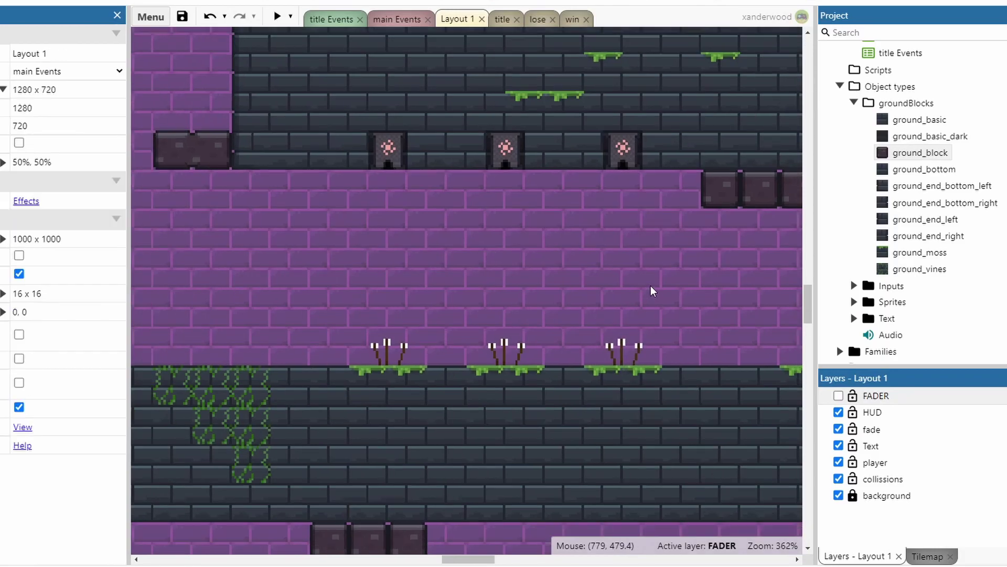
ctrl+scroll(651, 295, down, 1)
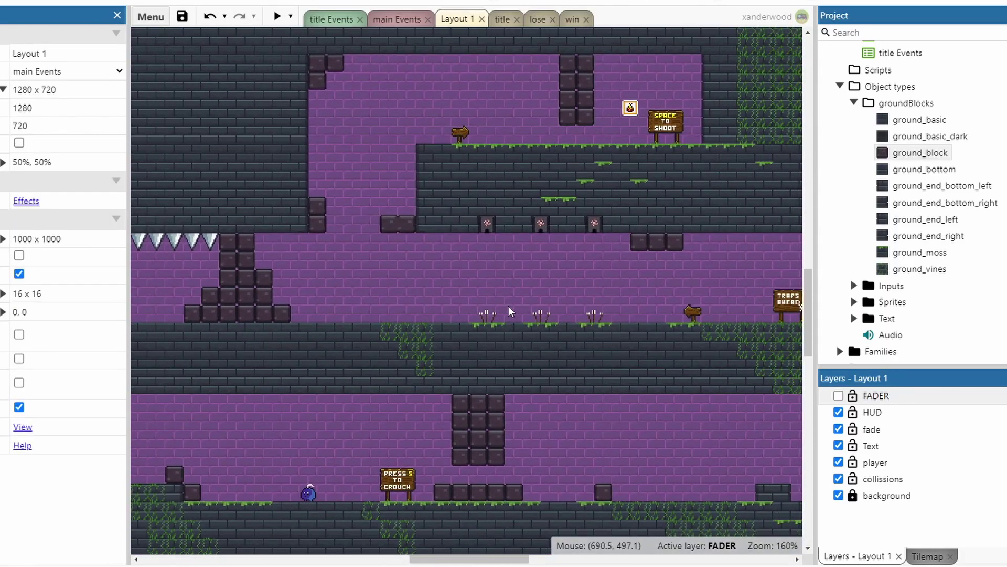
ctrl+scroll(512, 288, up, 3)
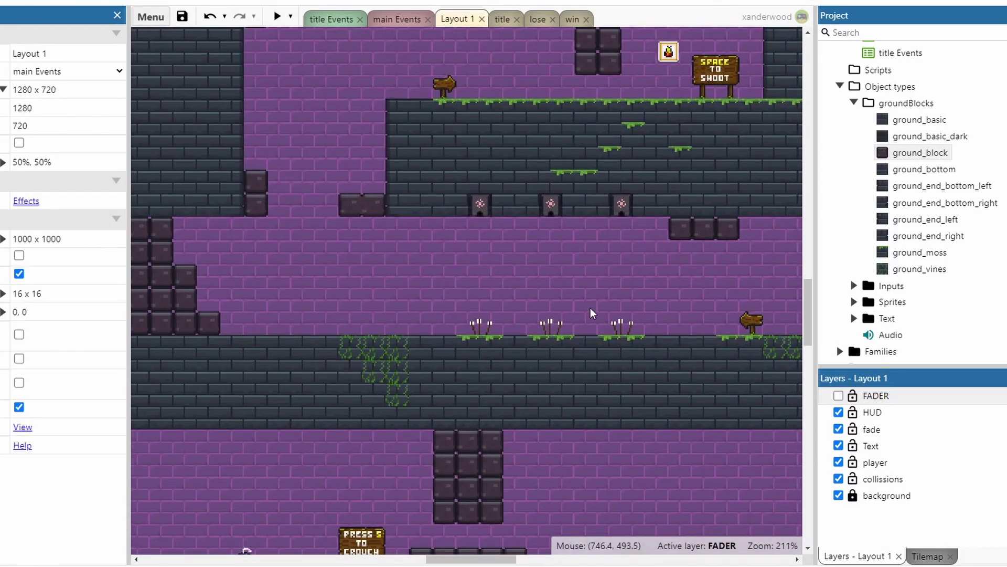
scroll(596, 314, right, 2)
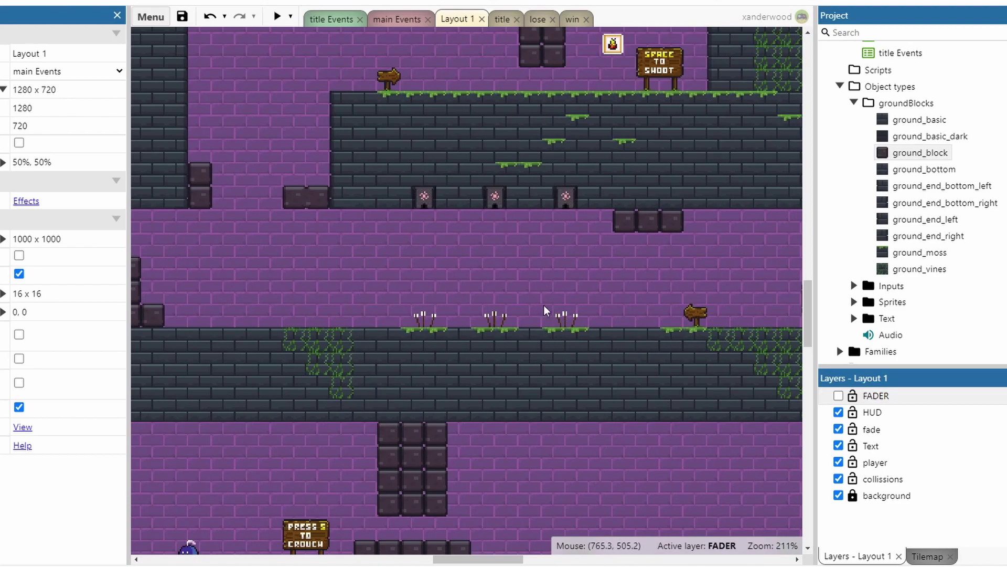
scroll(596, 325, right, 1)
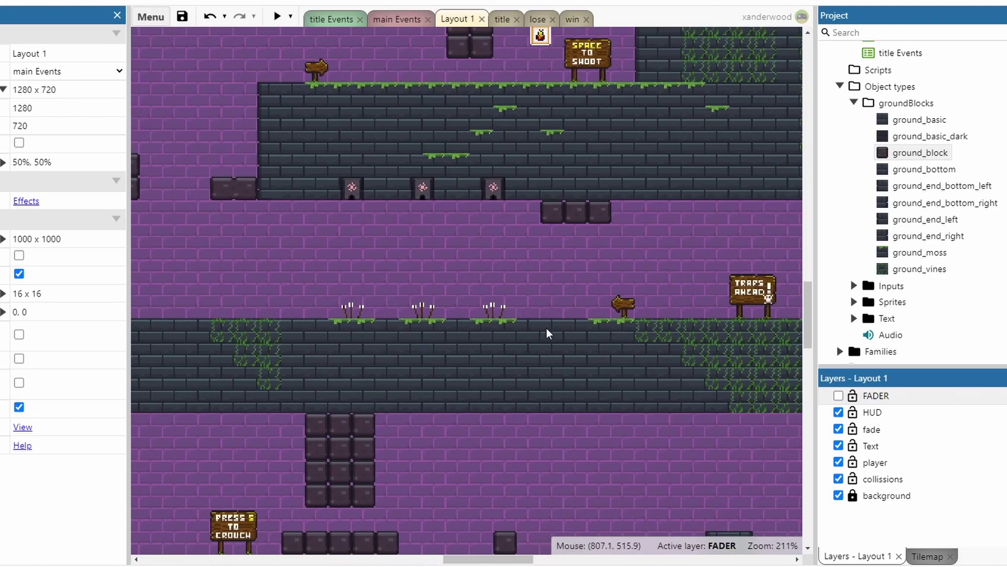
scroll(586, 322, right, 2)
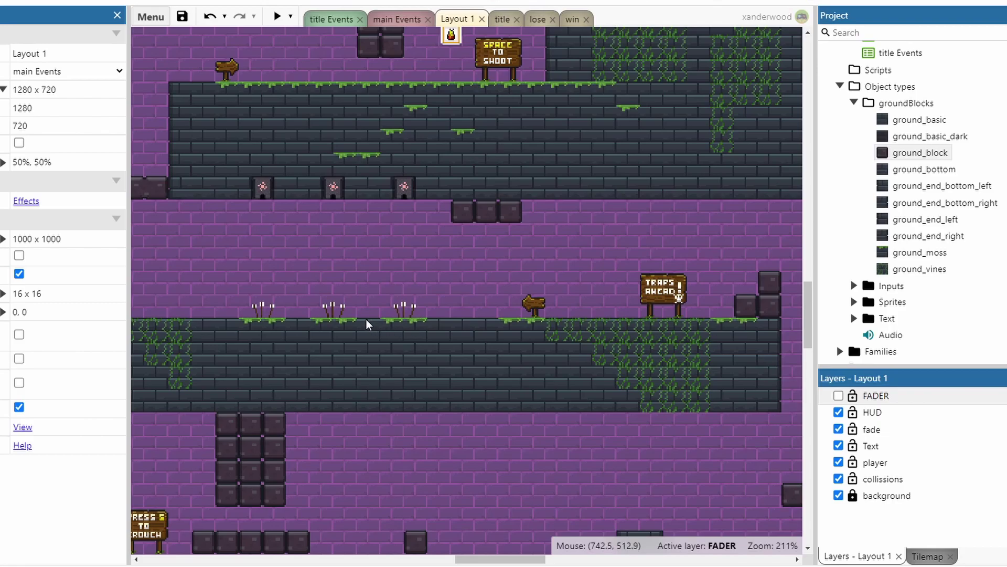
scroll(367, 324, left, 8)
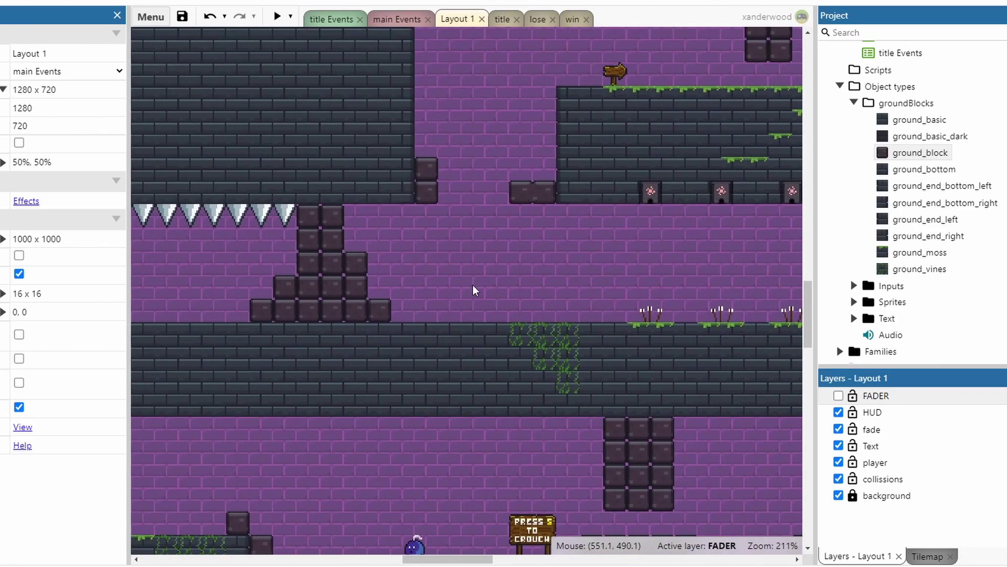
middle_drag(460, 268, 508, 313)
middle_drag(418, 314, 513, 314)
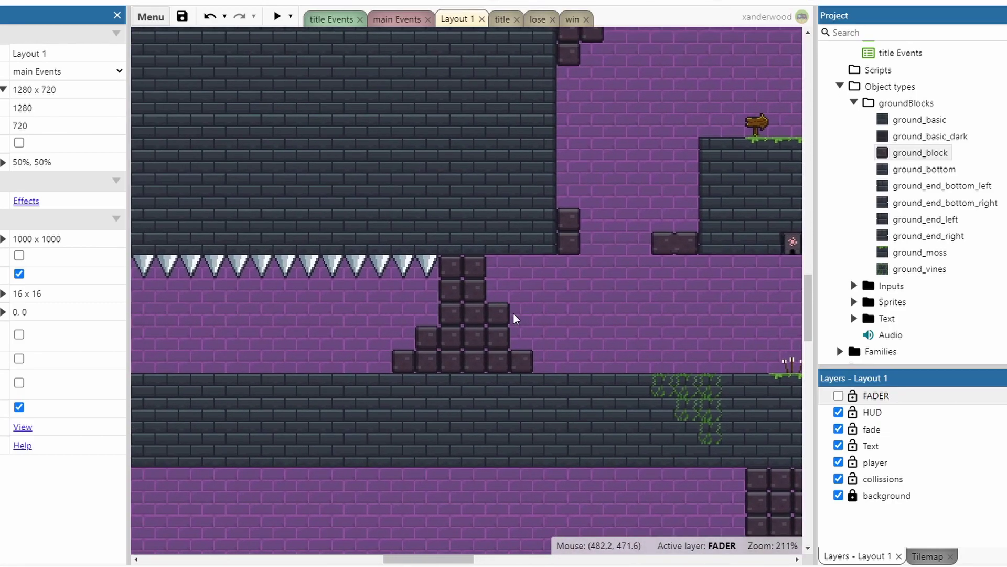
scroll(431, 315, left, 5)
- Inspect the 180°-rotated spikes strip, then select the 32×16 movingPlatform to see its vertical Sine settings
click(374, 263)
ctrl+scroll(428, 288, up, 1)
ctrl+scroll(428, 288, up, 2)
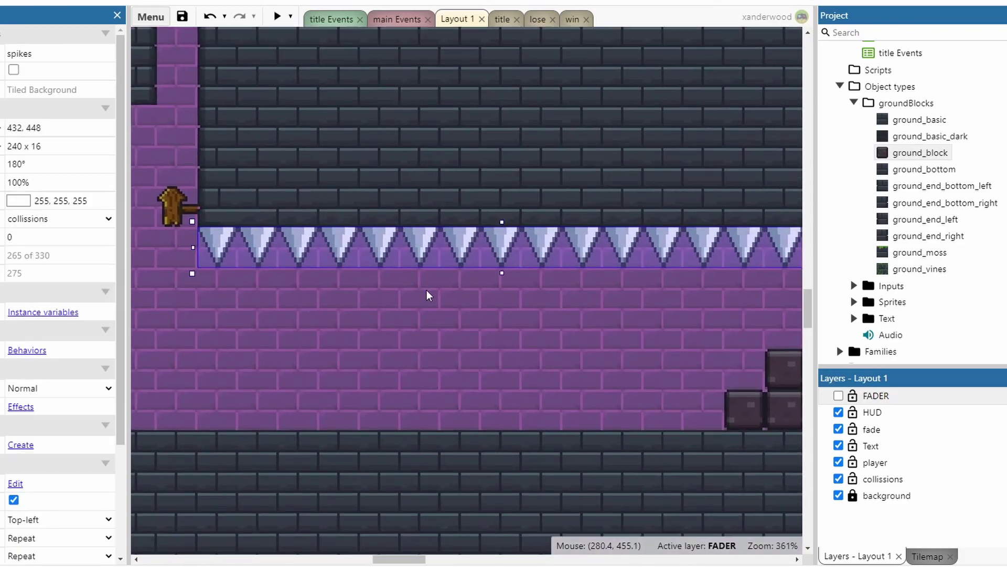
middle_drag(494, 270, 508, 311)
click(507, 311)
ctrl+scroll(384, 388, down, 4)
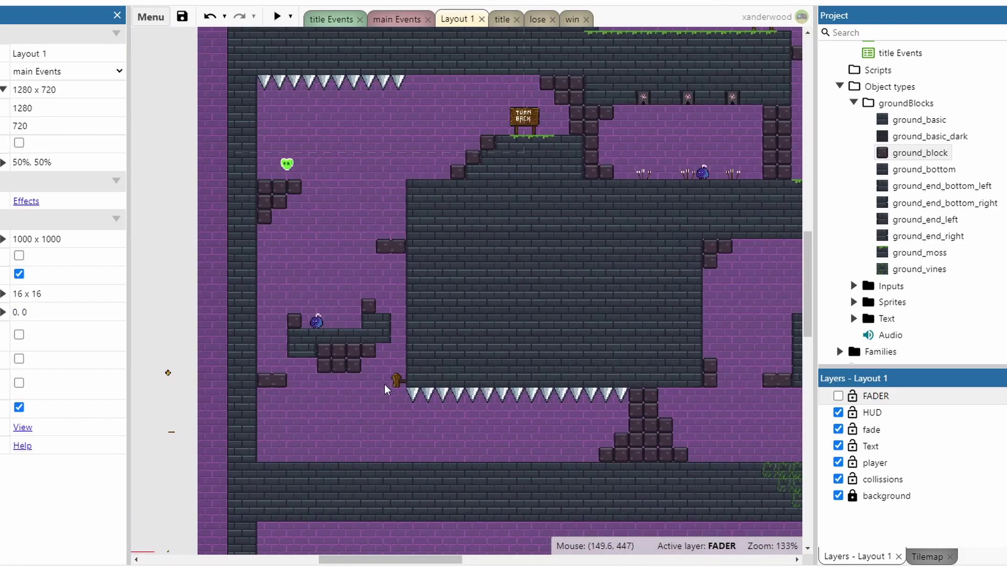
click(276, 387)
scroll(34, 449, down, 1)
click(390, 246)
scroll(533, 400, down, 5)
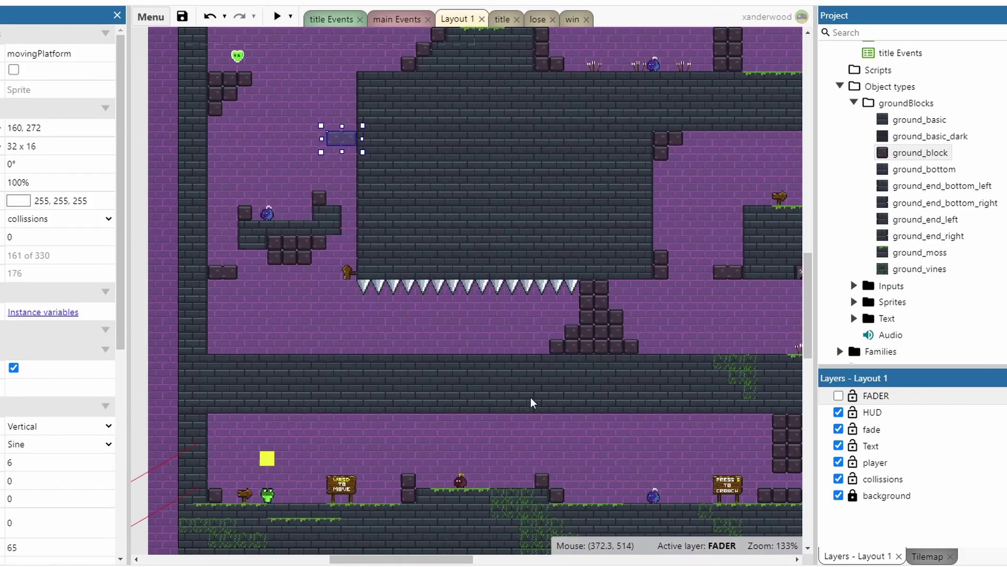
scroll(526, 326, down, 1)
ctrl+scroll(551, 349, up, 5)
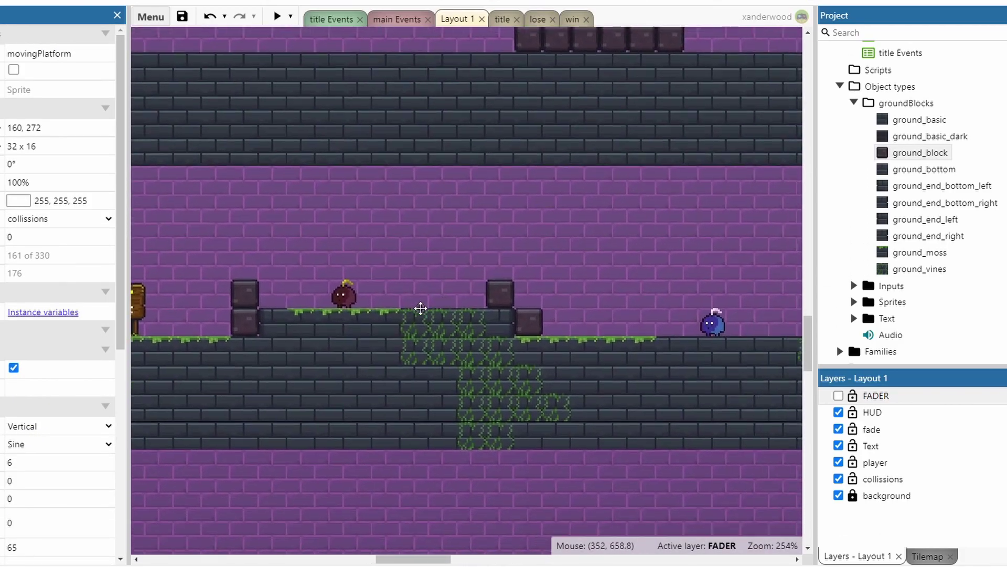
click(704, 322)
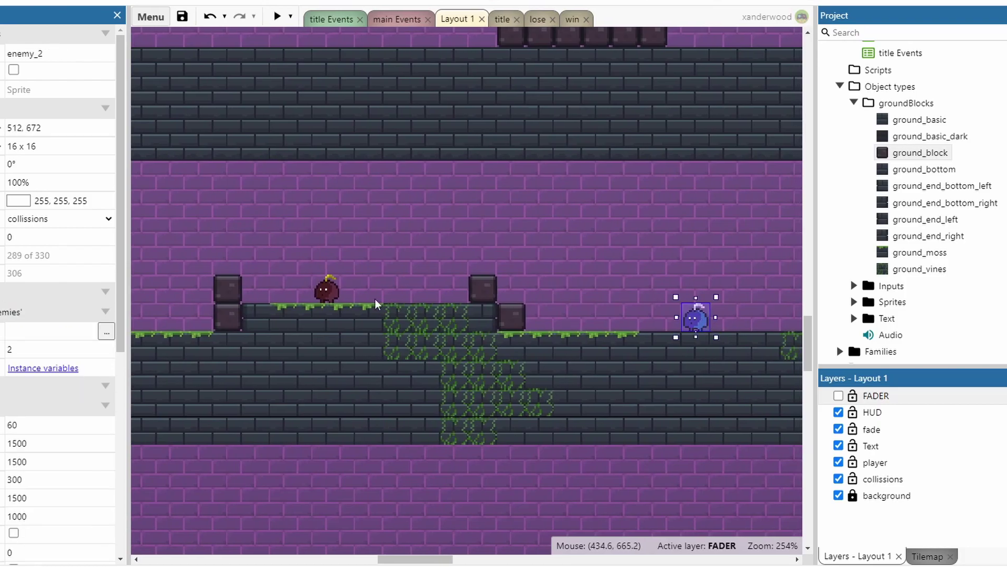
double_click(324, 287)
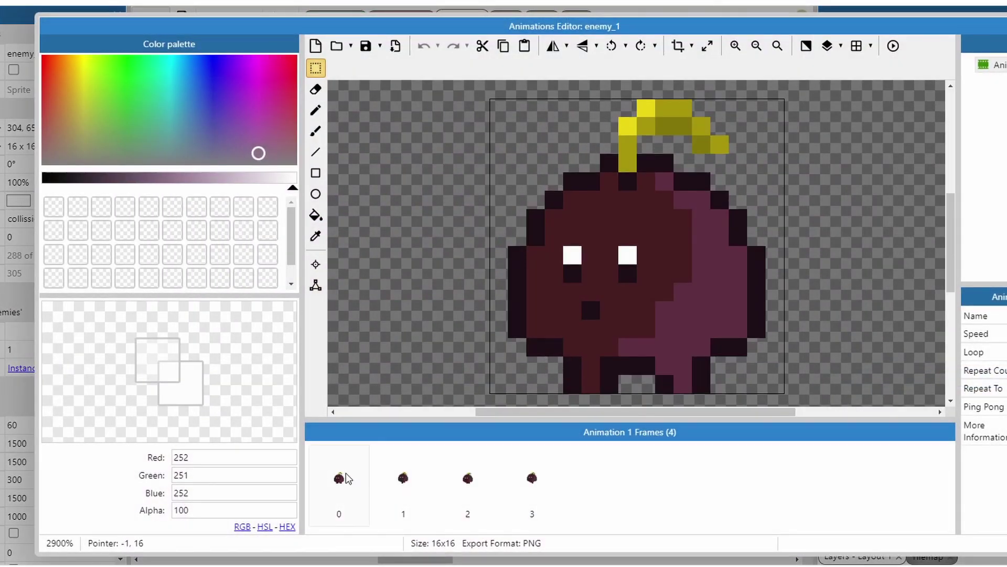
click(344, 474)
click(407, 483)
click(465, 480)
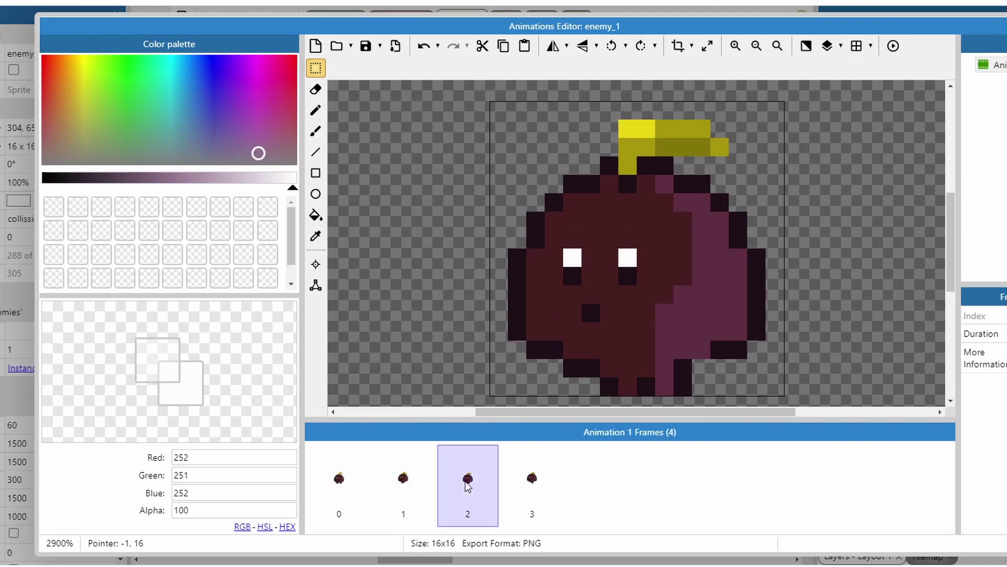
click(507, 482)
click(472, 481)
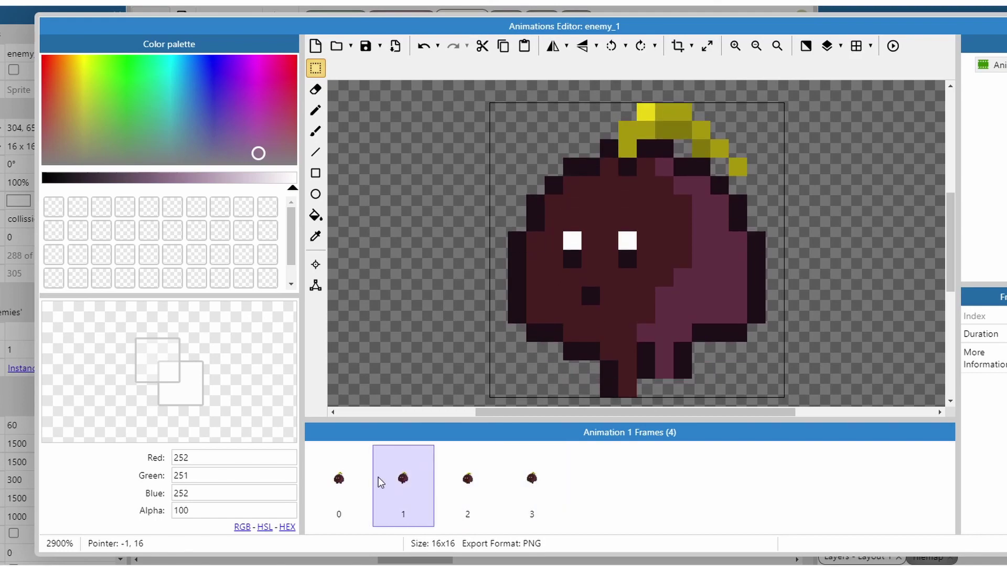
click(337, 476)
click(402, 477)
click(472, 485)
key(Escape)
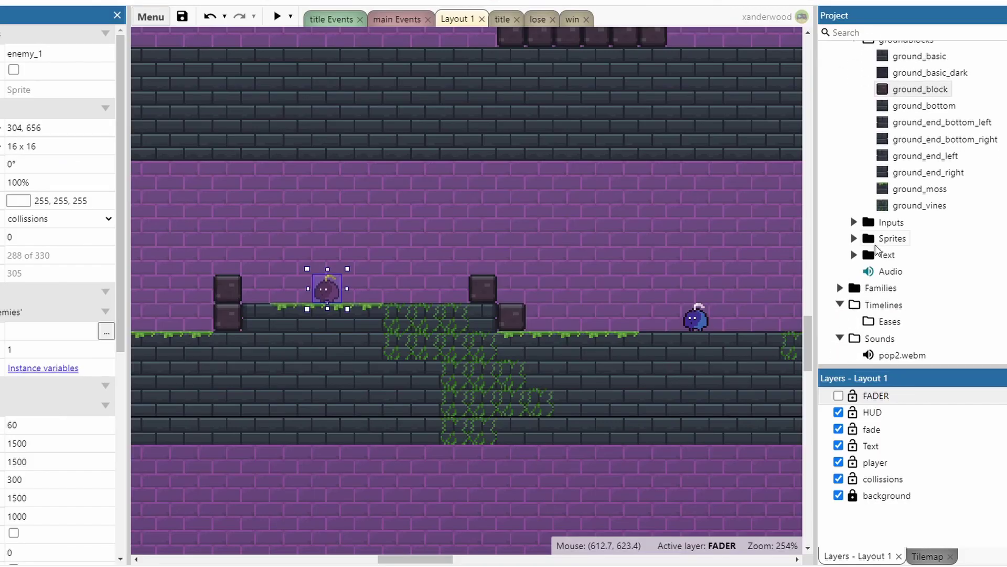
scroll(875, 249, down, 3)
click(840, 161)
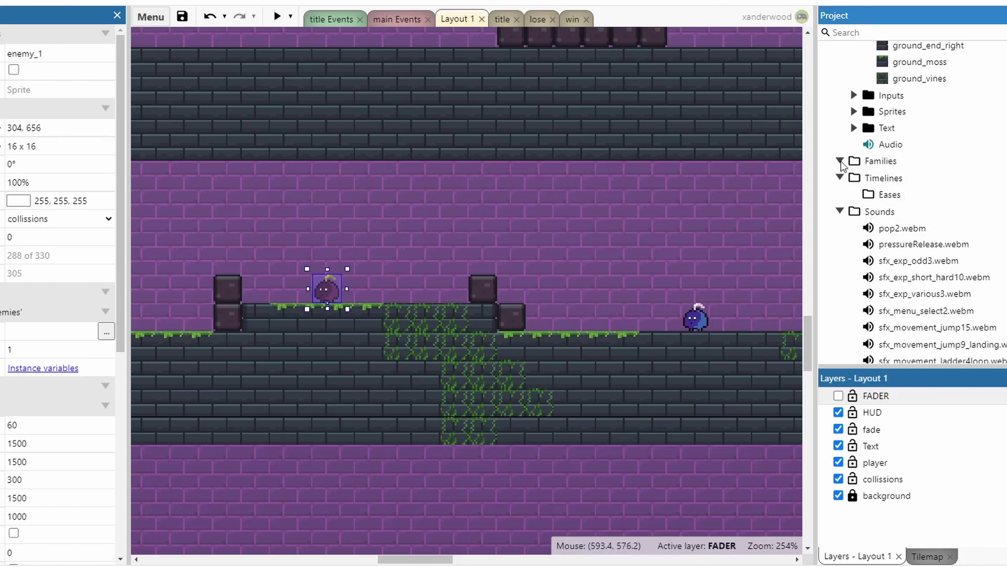
click(855, 194)
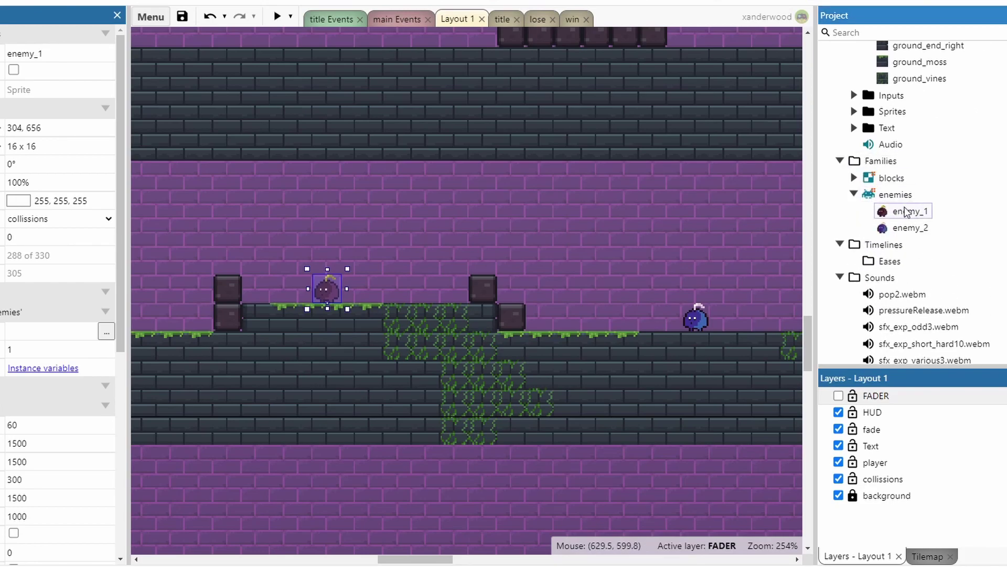
click(910, 227)
click(895, 194)
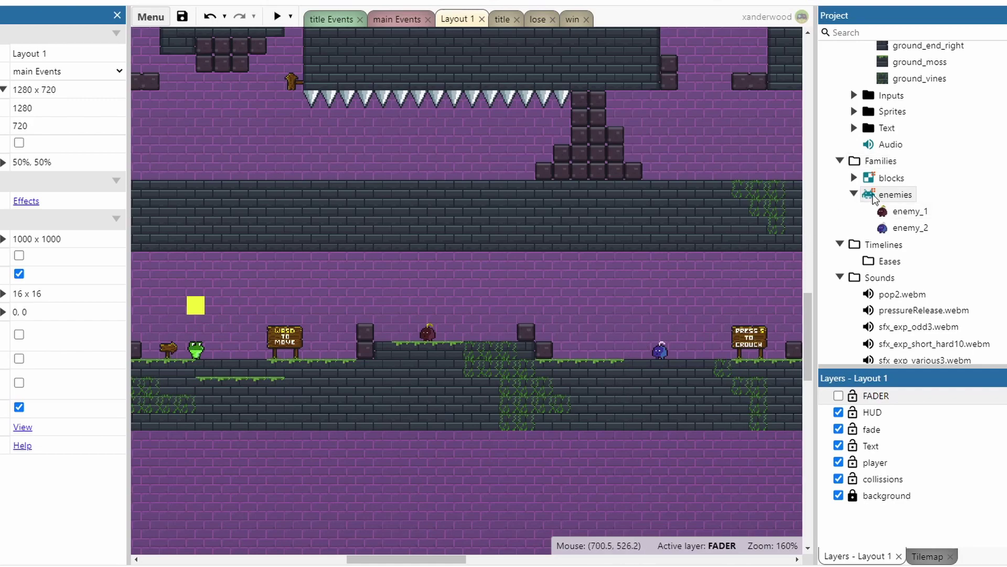
click(854, 194)
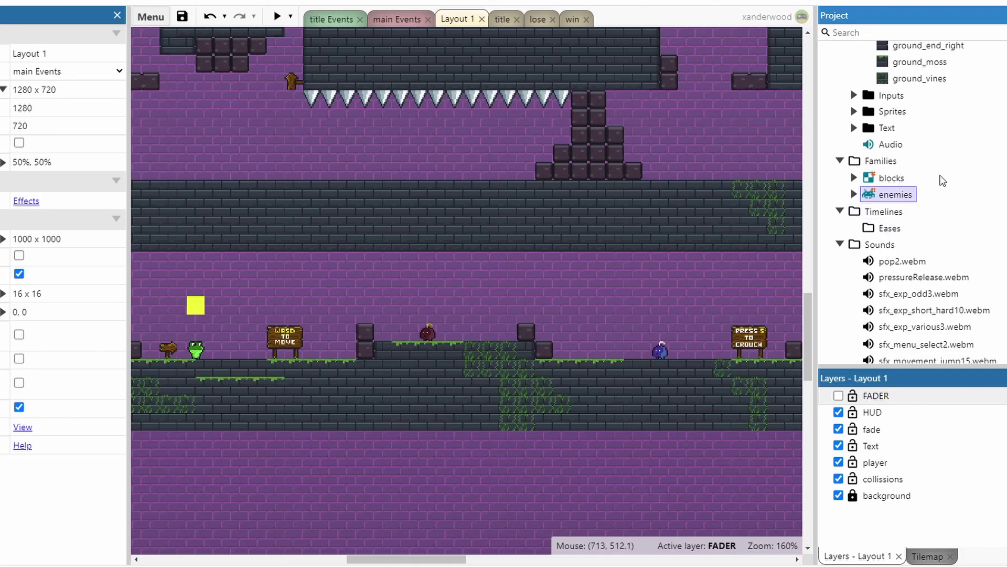
click(661, 350)
click(426, 336)
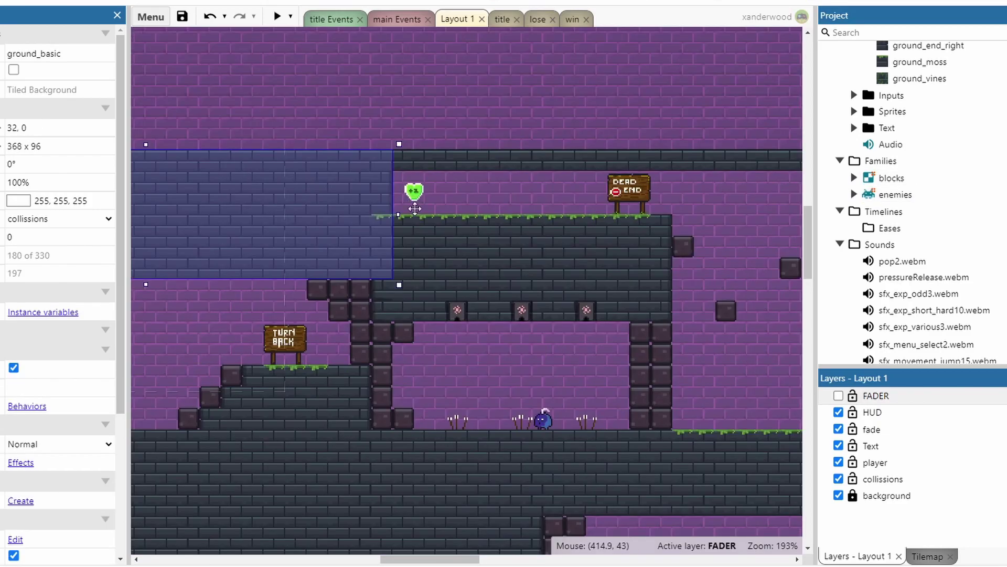
- Select the heart power-up, zoom out, and deselect it to show the Layout 1 properties
ctrl+scroll(472, 267, up, 5)
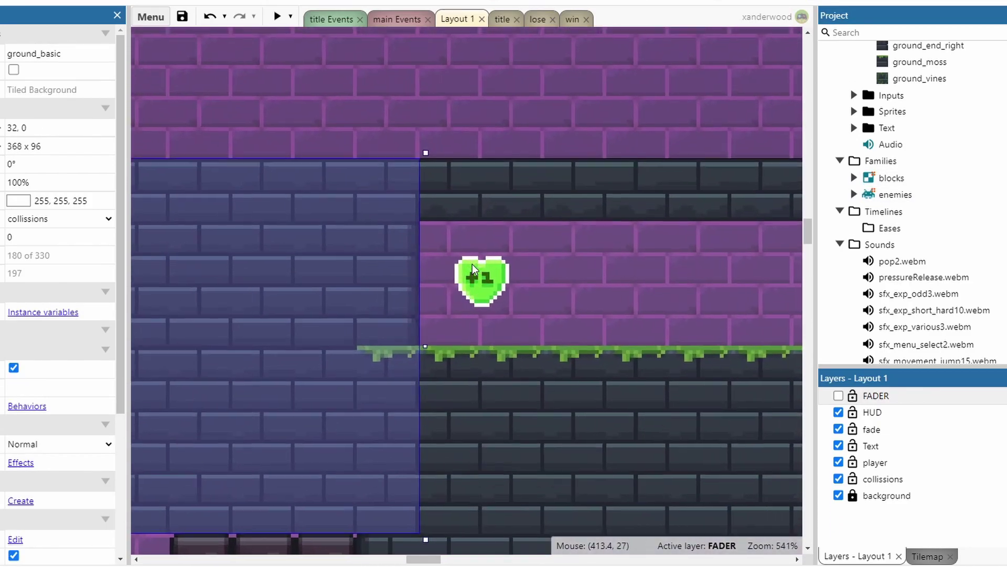
click(473, 264)
ctrl+scroll(497, 283, down, 2)
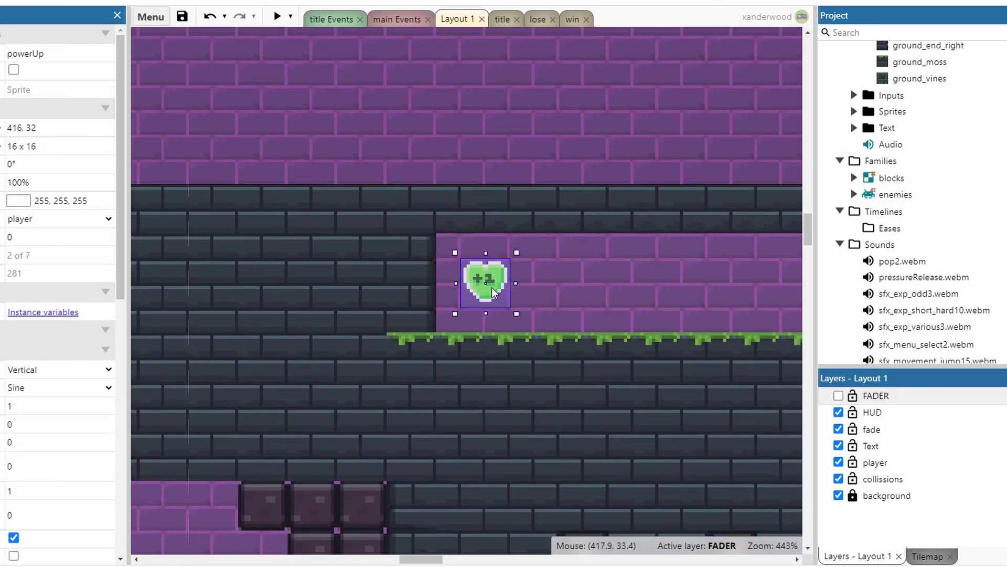
ctrl+scroll(493, 290, down, 6)
click(469, 285)
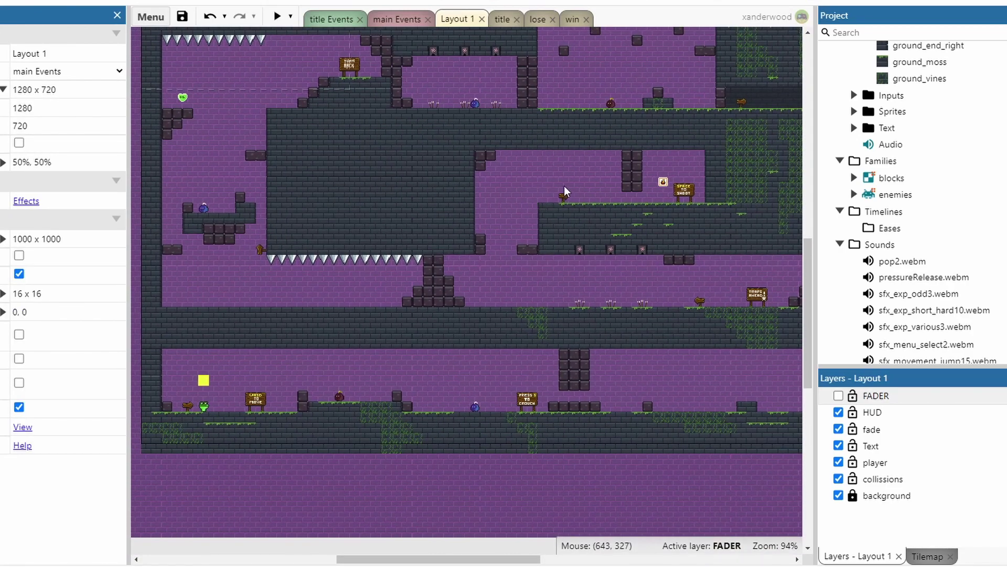
scroll(860, 174, up, 3)
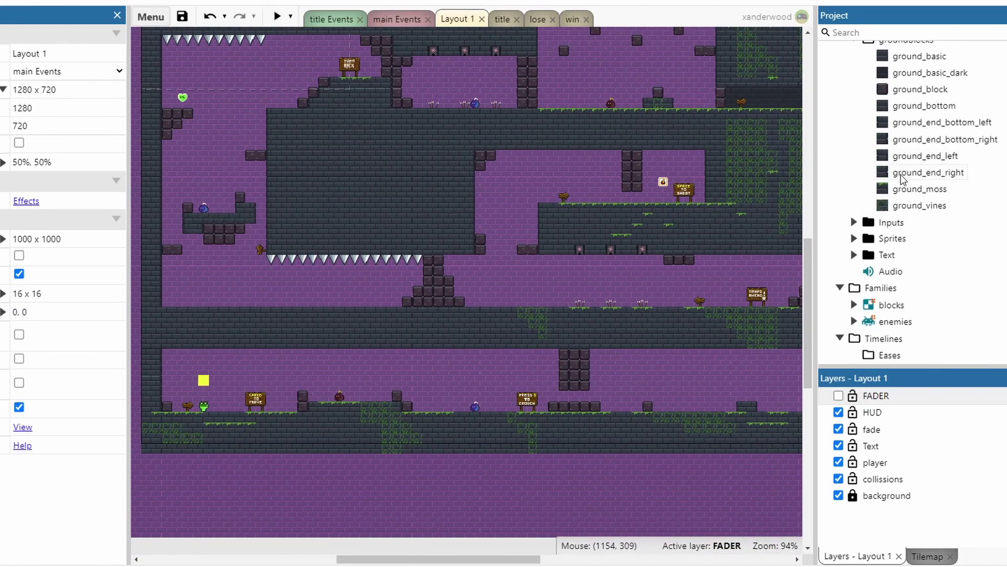
scroll(892, 200, up, 3)
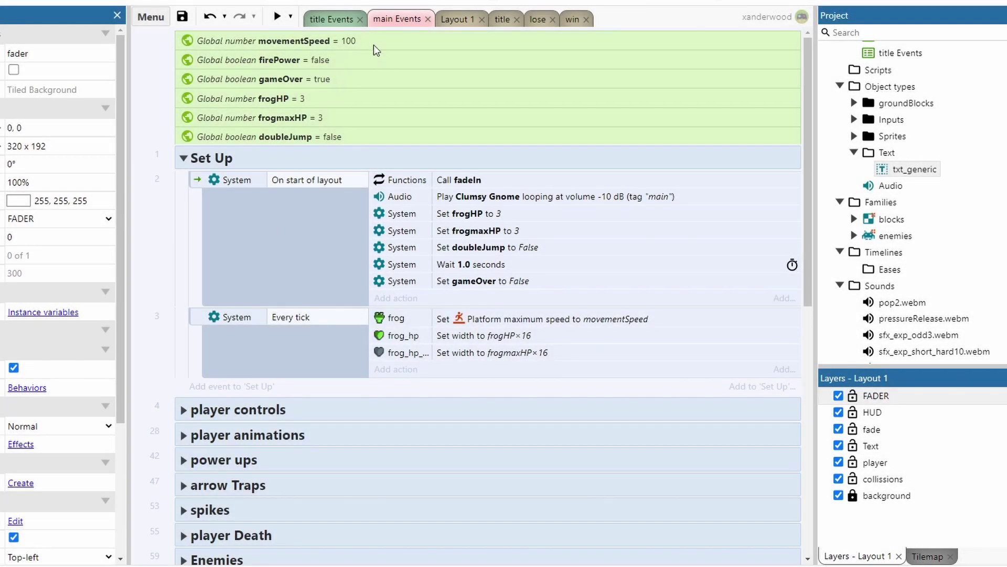
- Inspect the movementSpeed and gameOver globals, collapse Set Up, and expand player controls and Movement
click(342, 40)
click(315, 79)
click(317, 137)
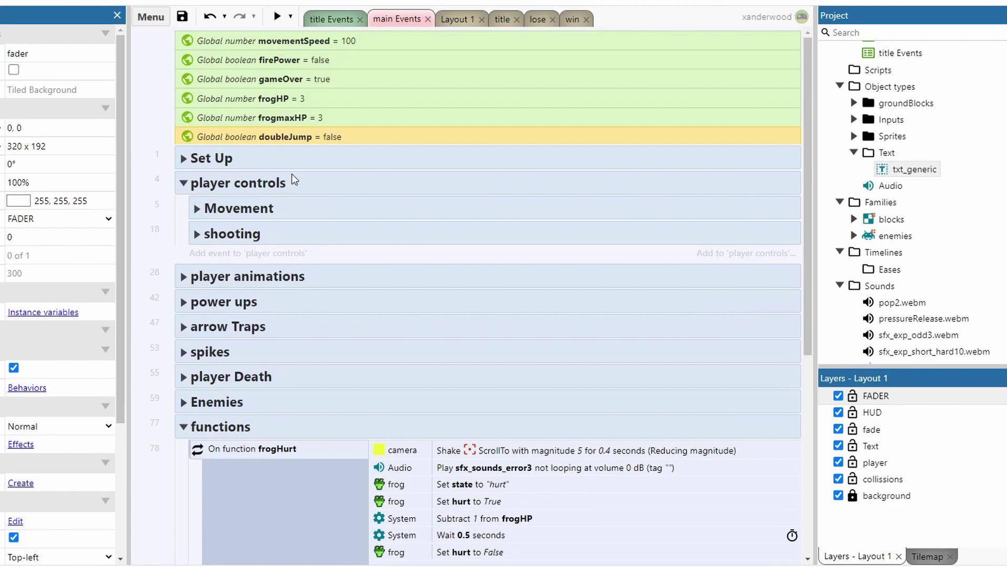
click(207, 210)
scroll(399, 225, down, 2)
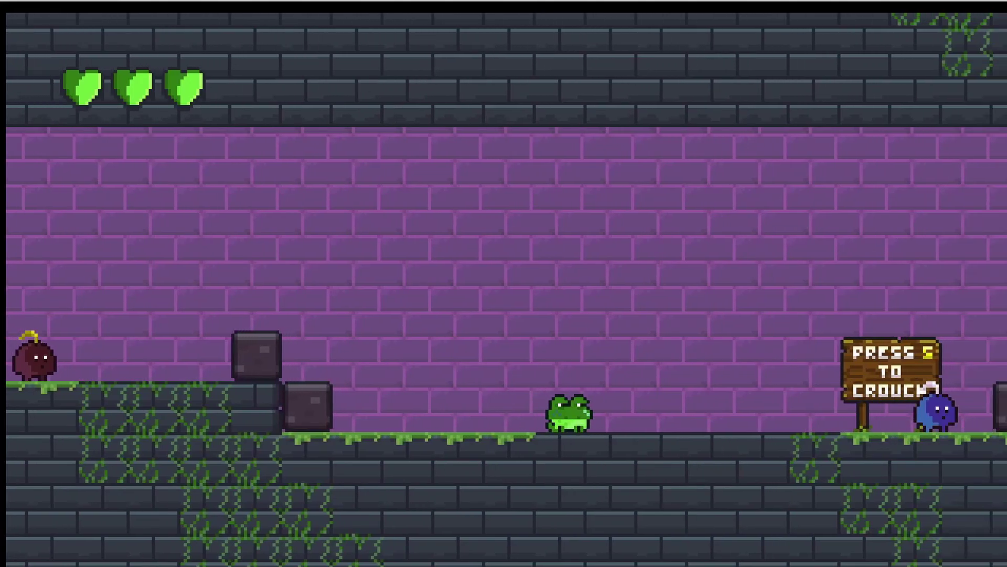
- Preview the game and run the frog to the right while jumping
key(d)
key(w)
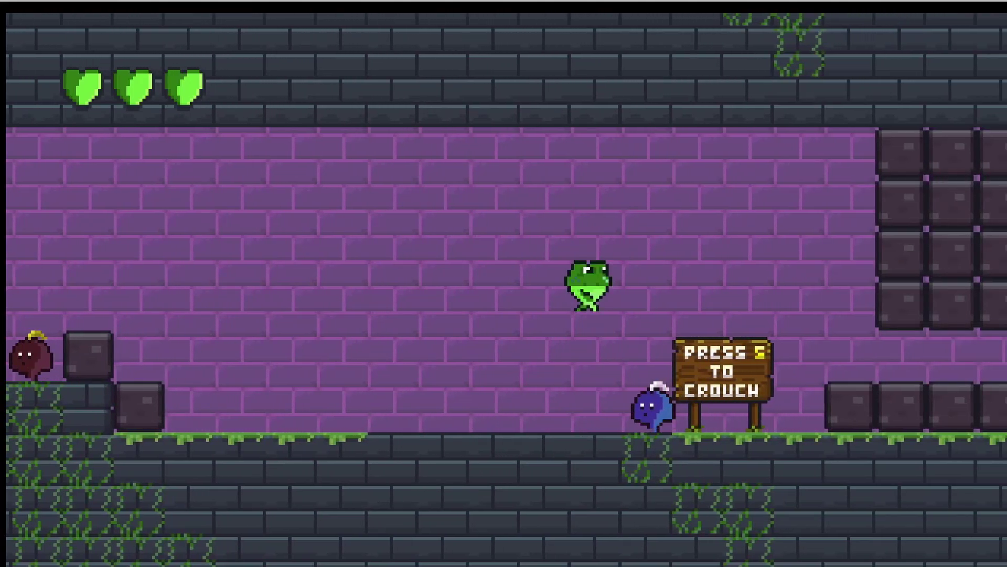
key(d)
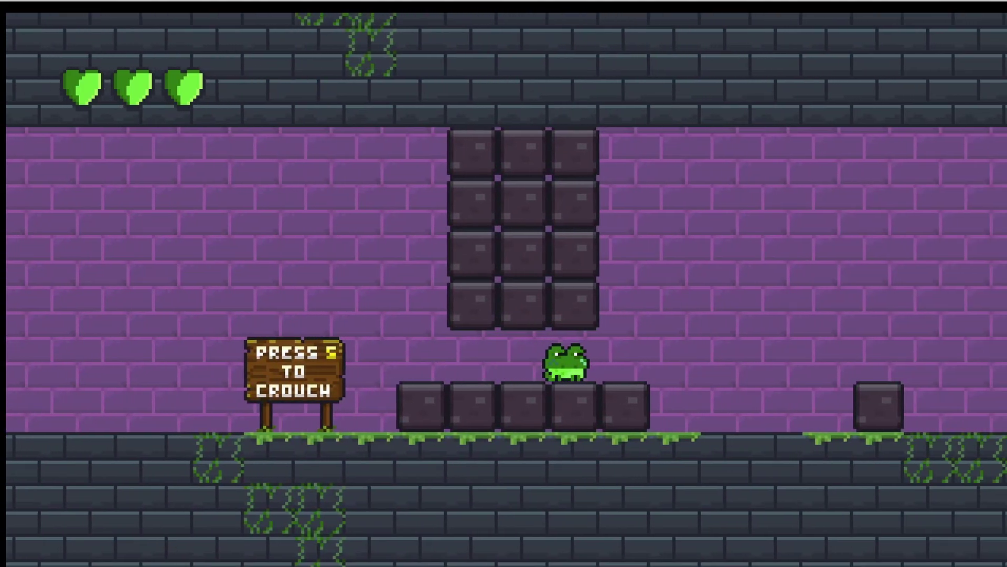
key(d)
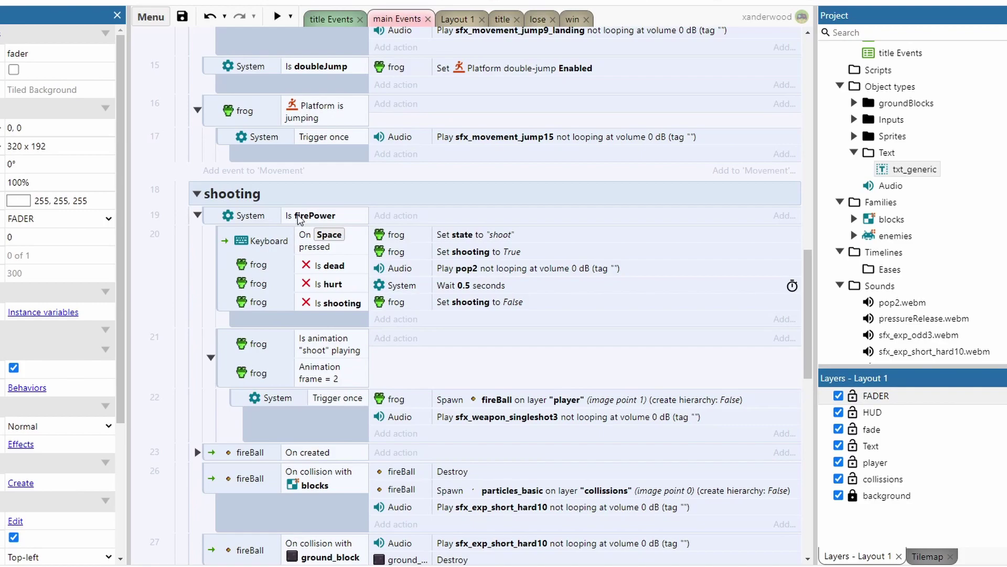
- Inspect the shooting conditions (Is firePower, On Space pressed, Is hurt, Animation frame = 2) and the Spawn fireBall action
click(313, 219)
click(304, 247)
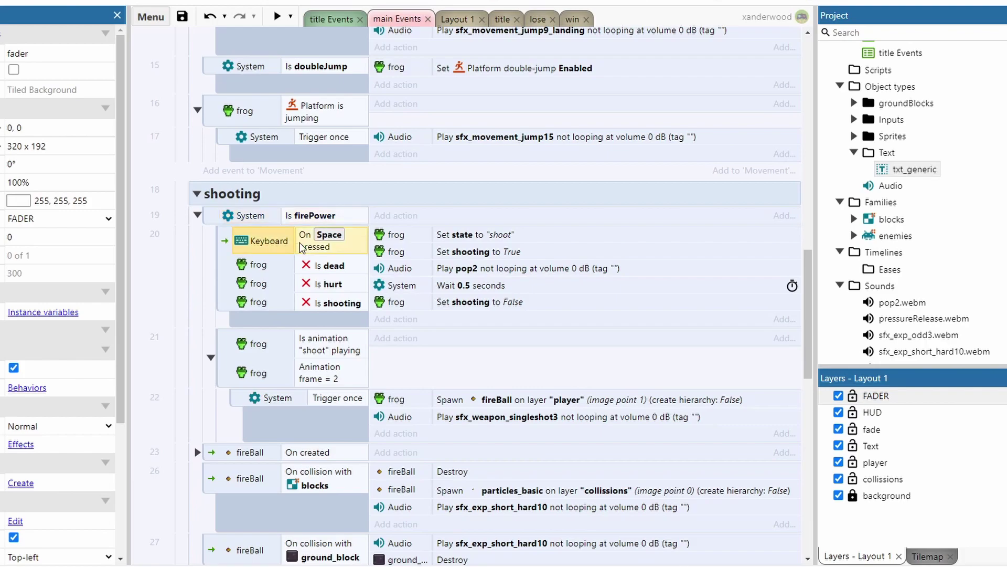
click(336, 269)
click(340, 289)
click(340, 303)
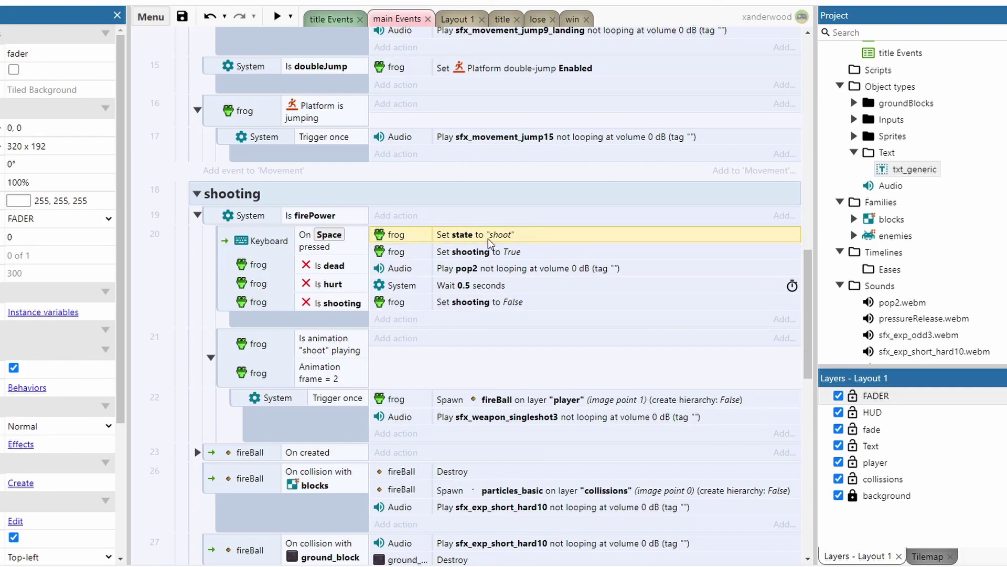
scroll(488, 238, down, 3)
click(303, 187)
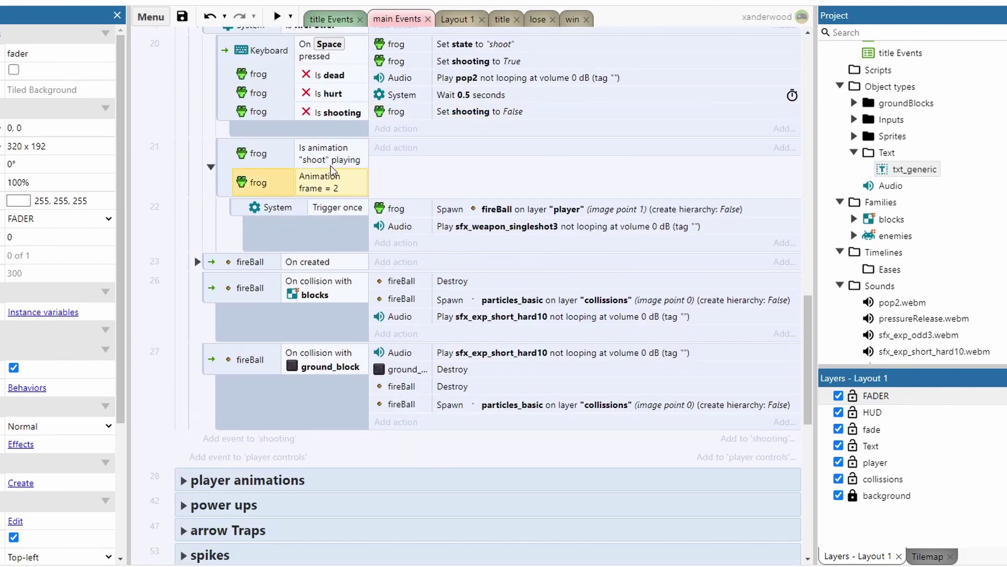
click(507, 209)
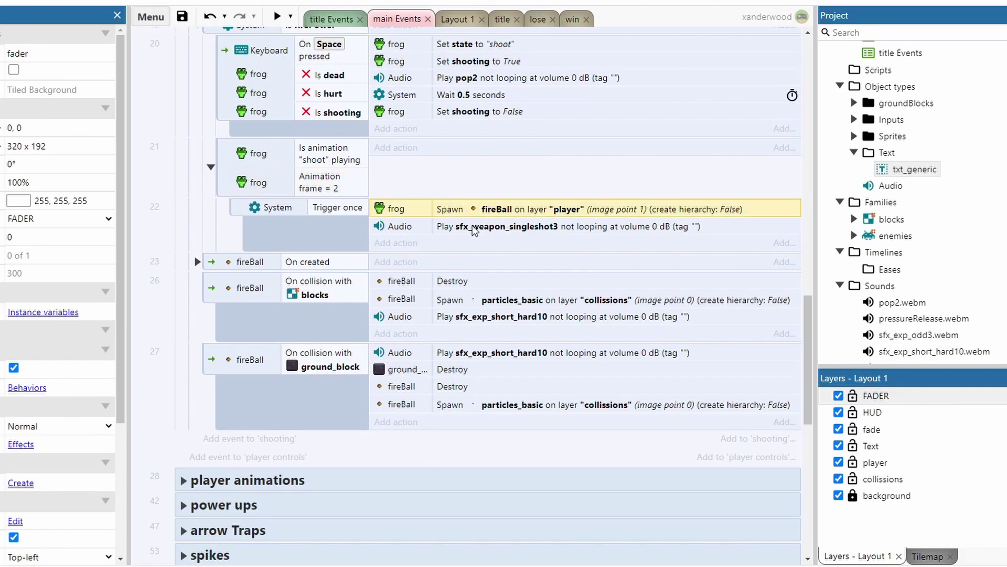
scroll(443, 138, up, 1)
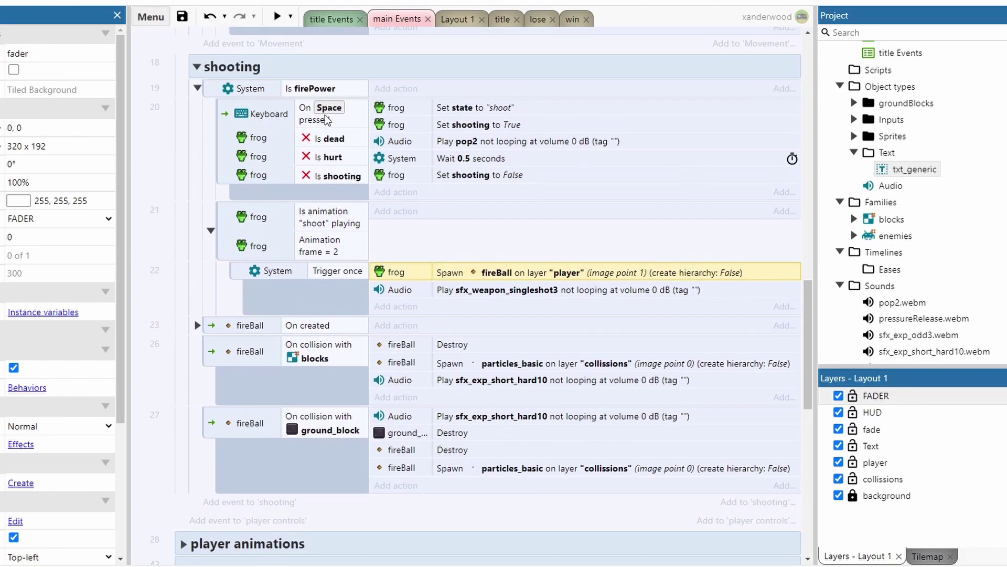
- From Layout 1, open the frog's animations and step through shoot frames 0–2, then close the editor
click(456, 20)
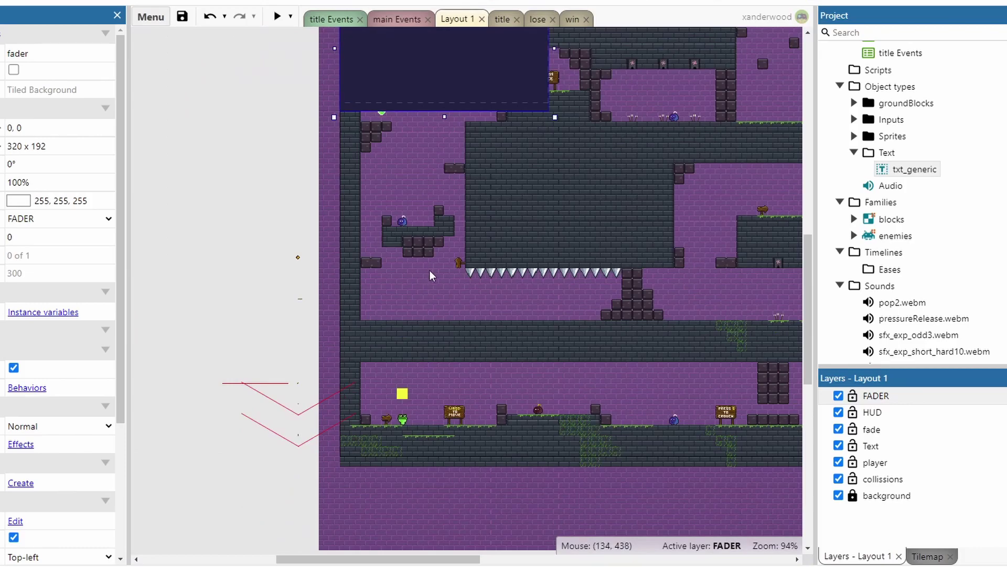
double_click(406, 419)
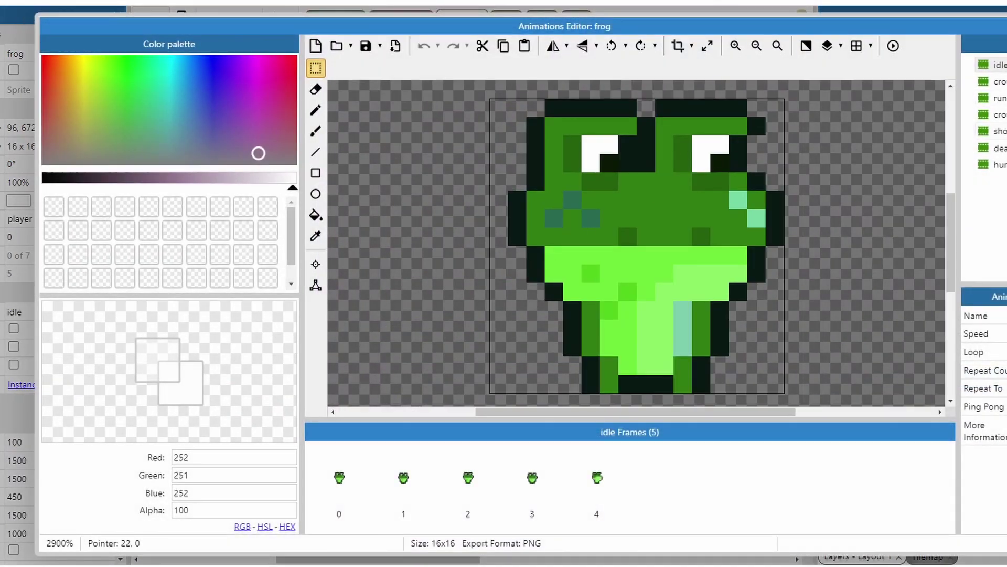
click(997, 131)
click(351, 480)
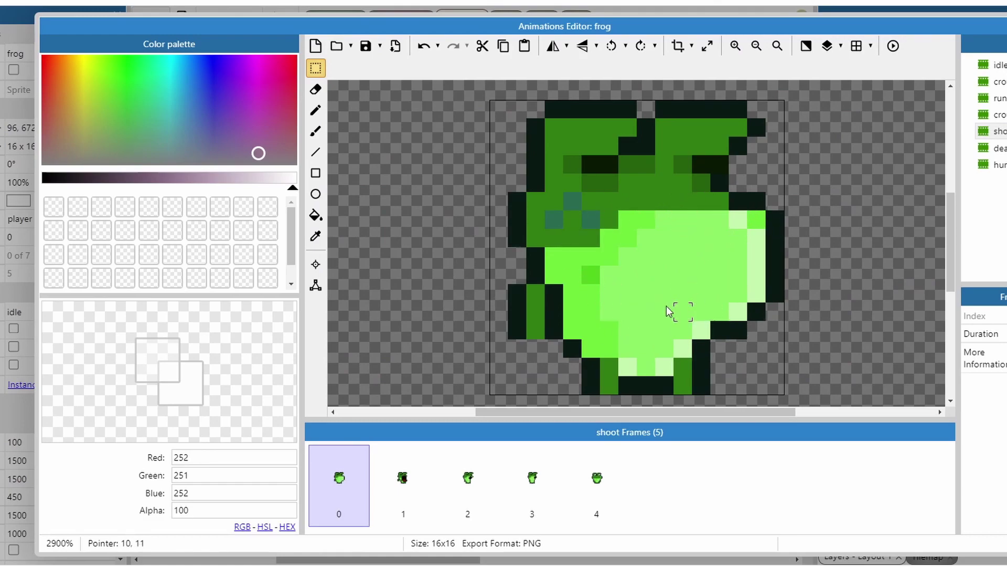
click(405, 483)
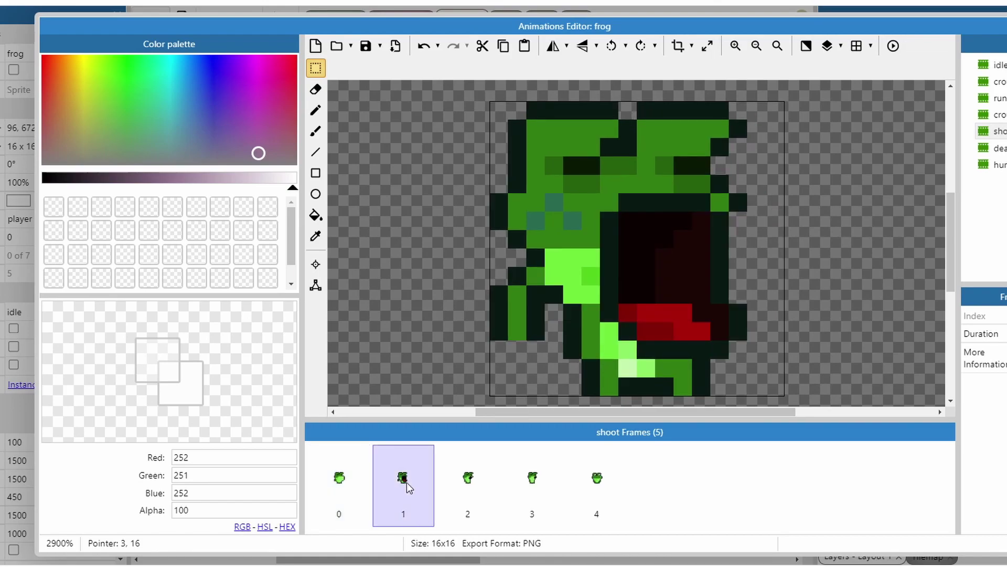
click(468, 478)
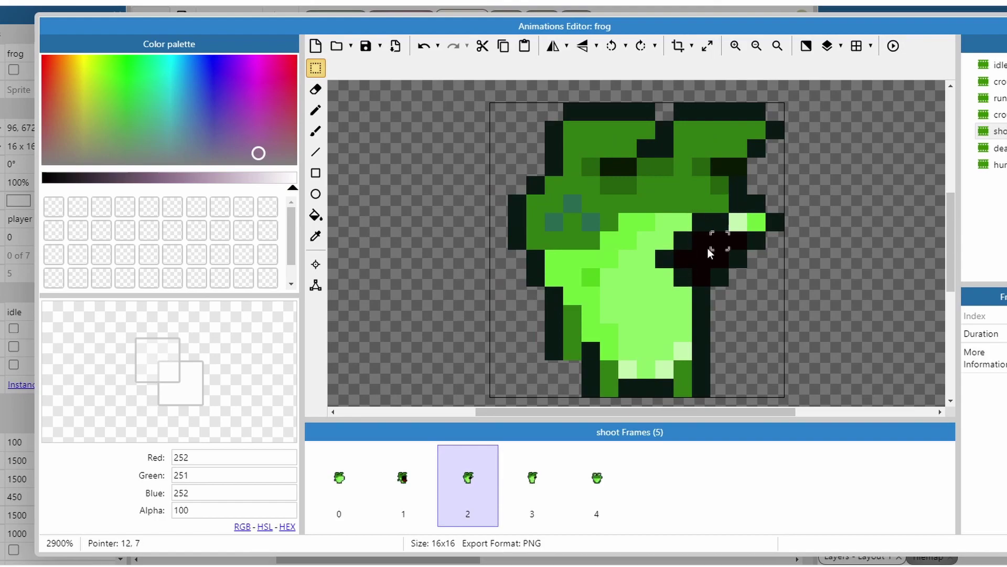
key(Escape)
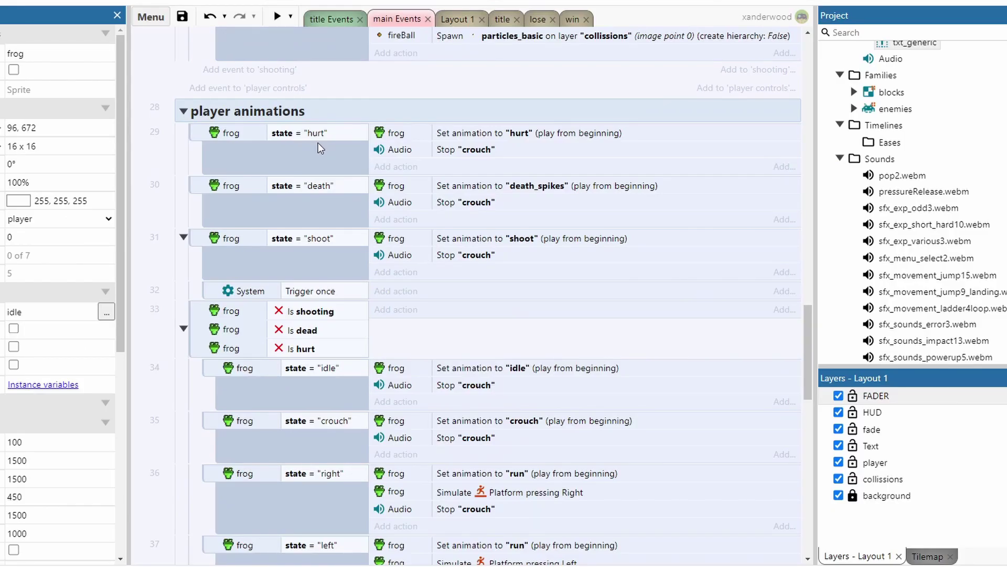
- Inspect the hurt, death and shoot state conditions and the Set animation to "hurt" action
click(295, 134)
click(319, 191)
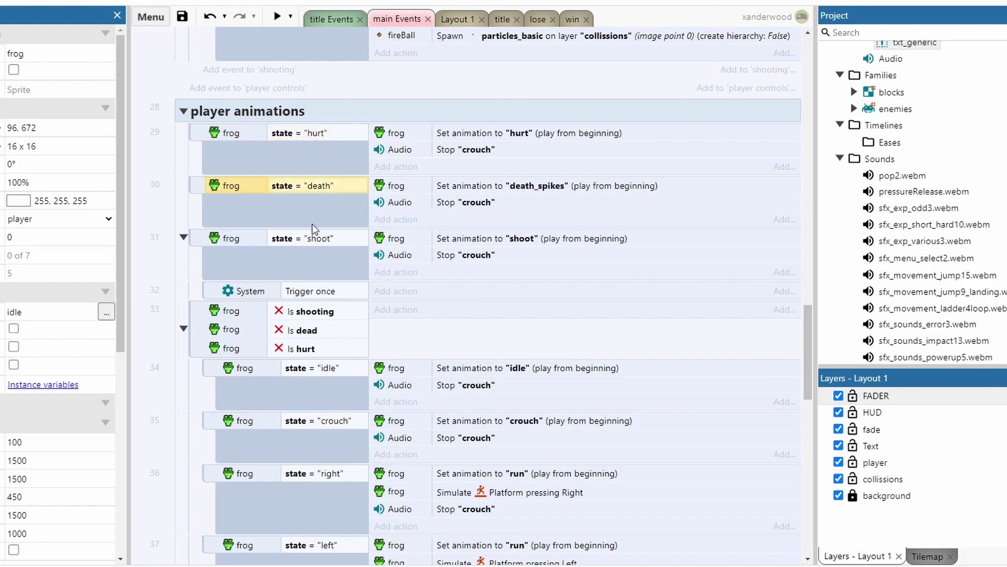
click(313, 229)
click(511, 133)
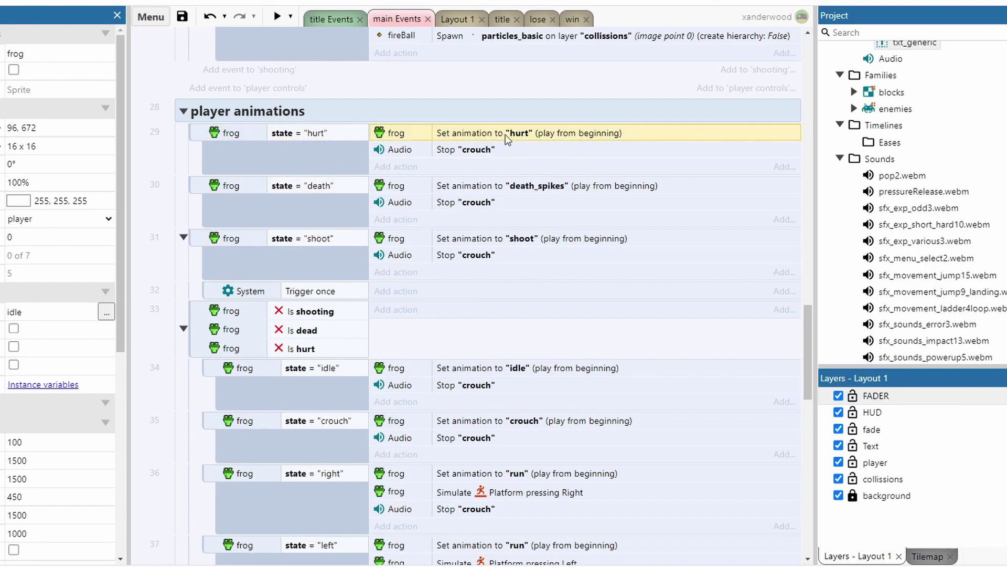
scroll(470, 188, down, 4)
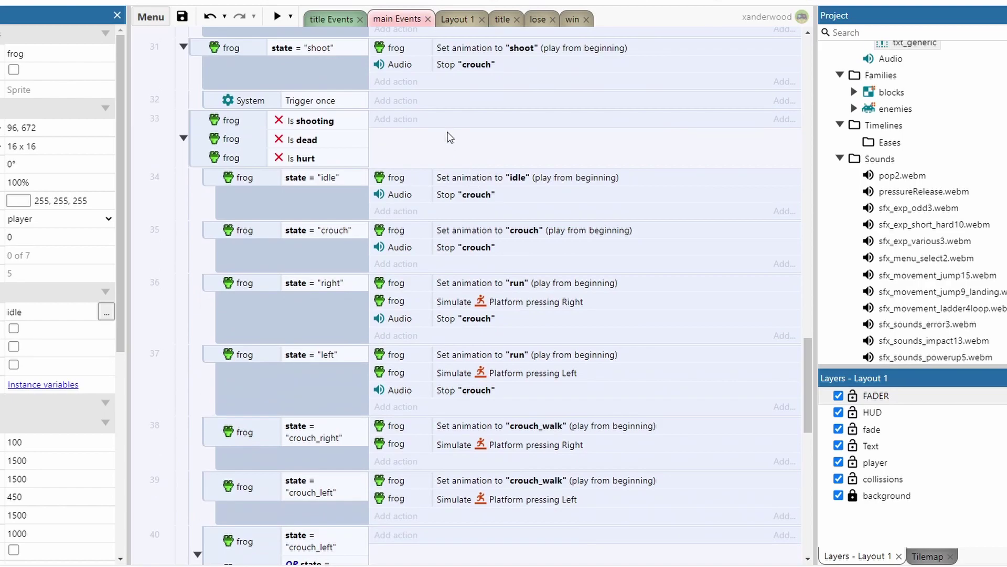
scroll(449, 138, up, 4)
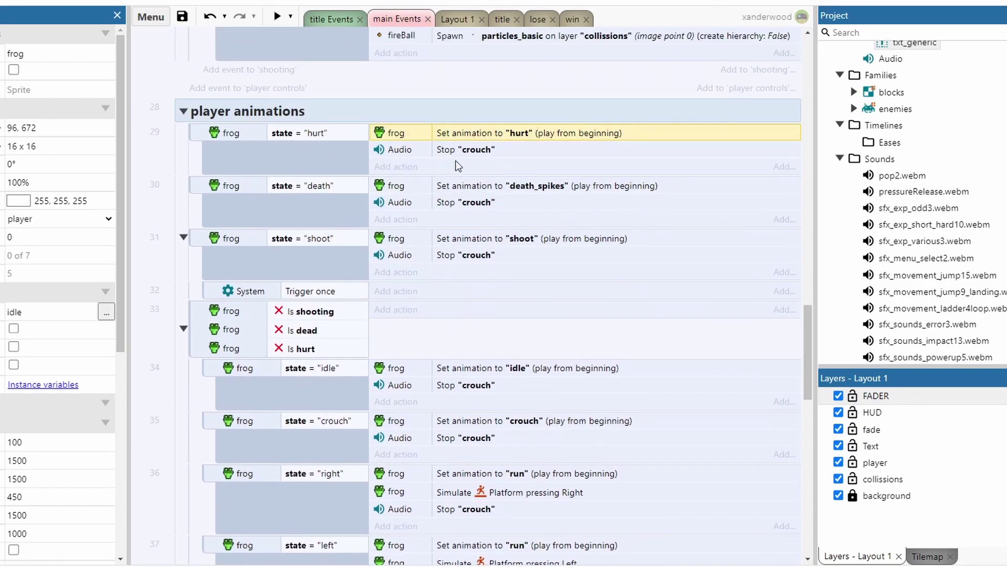
scroll(441, 185, down, 4)
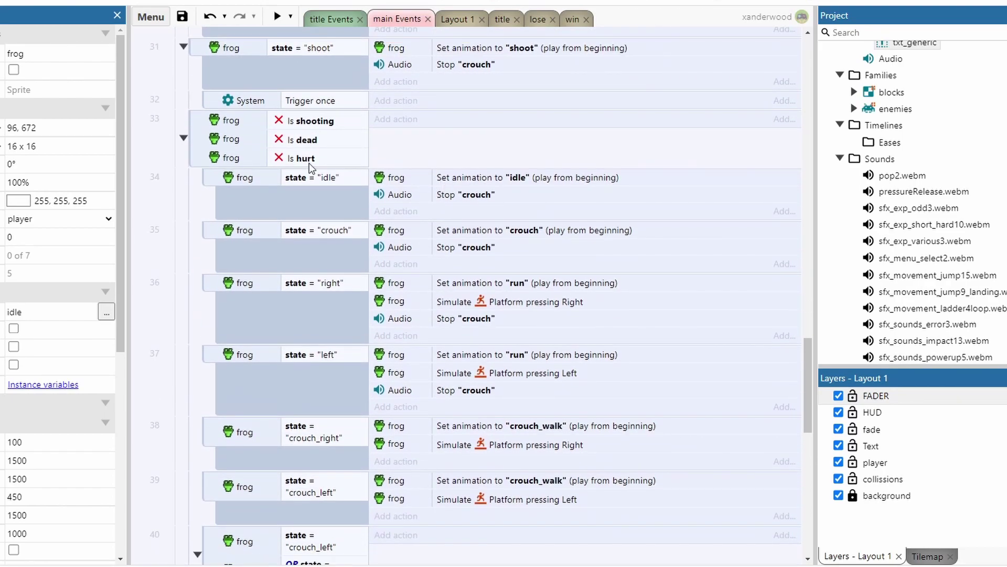
scroll(286, 159, down, 11)
- Expand the power ups group, then view powerUp's three frames: fireball, +1 heart and jump boot
click(183, 80)
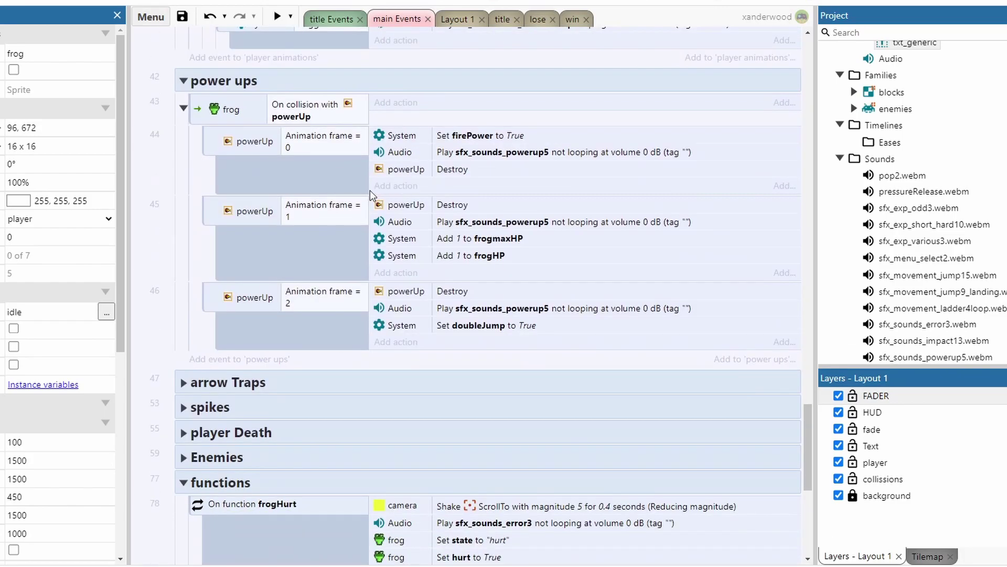
click(453, 22)
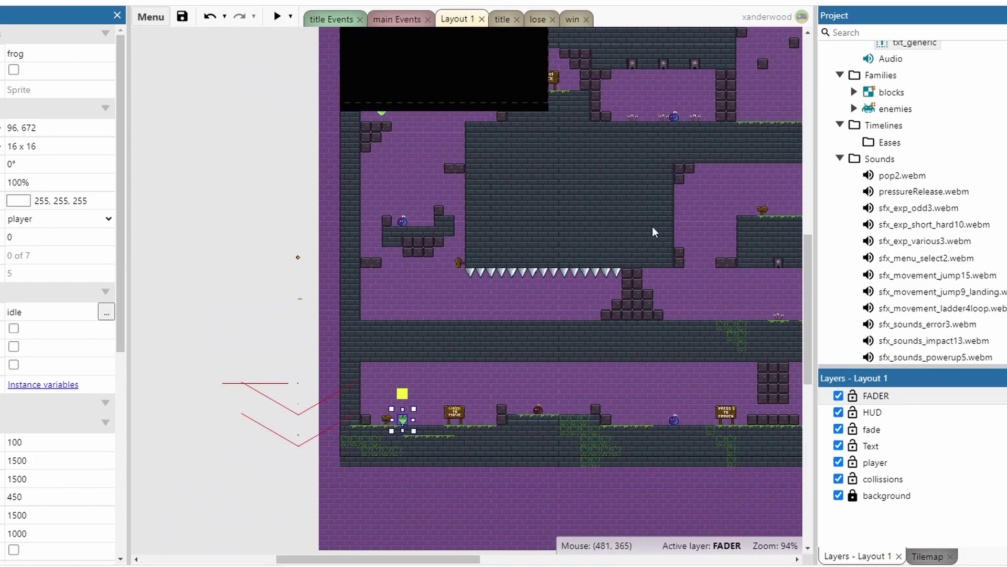
double_click(621, 275)
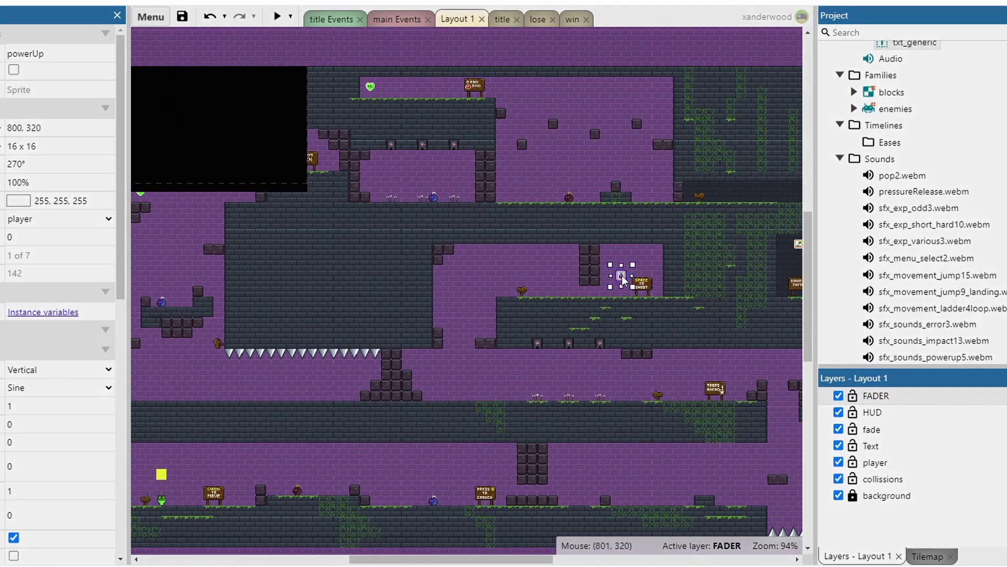
click(337, 483)
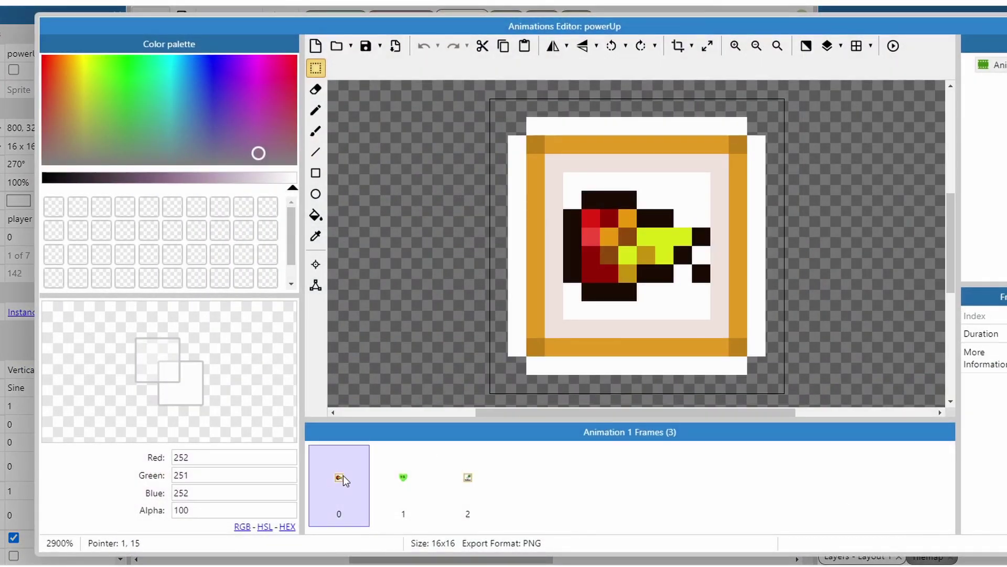
click(412, 477)
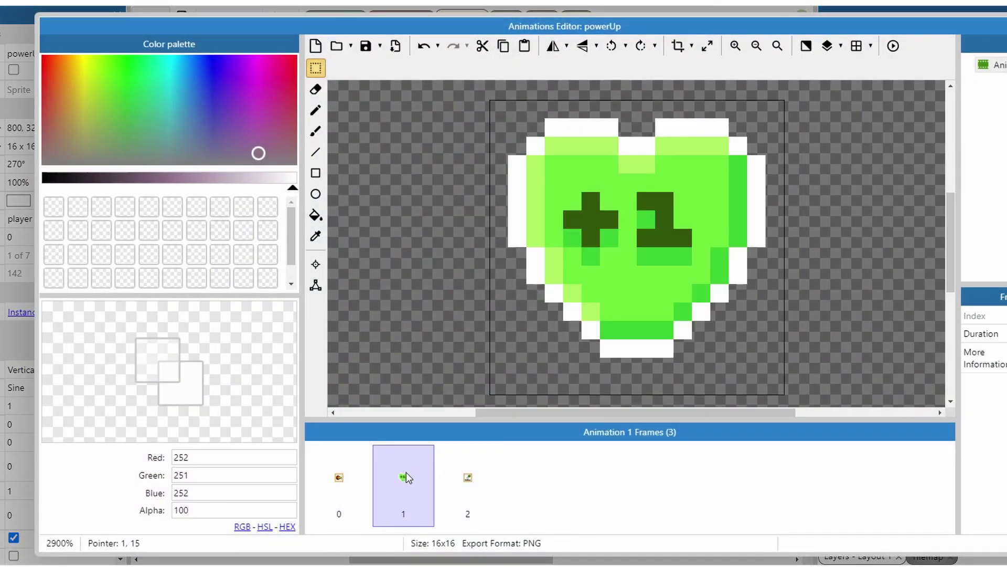
click(469, 471)
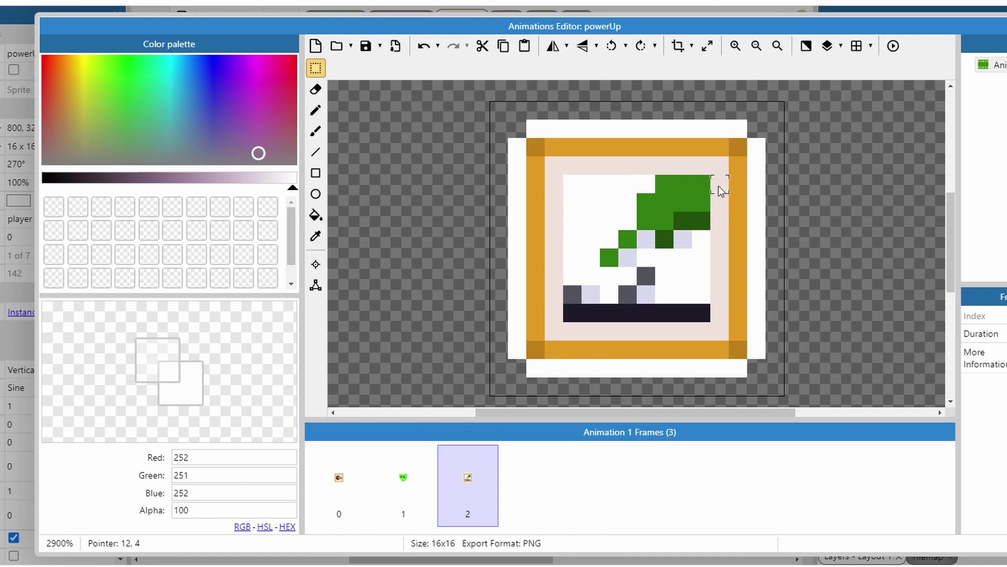
scroll(703, 185, down, 5)
scroll(669, 218, up, 2)
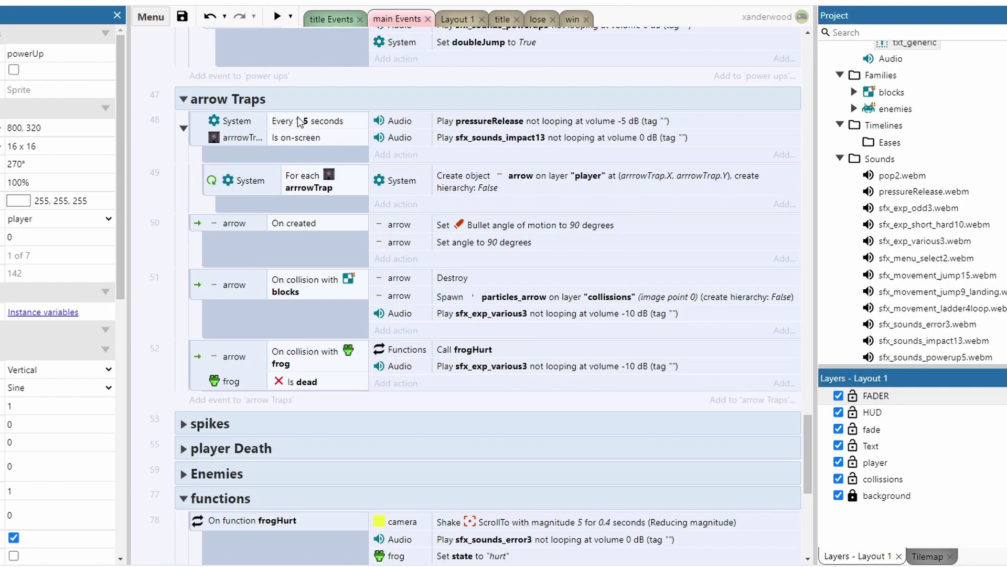
click(249, 138)
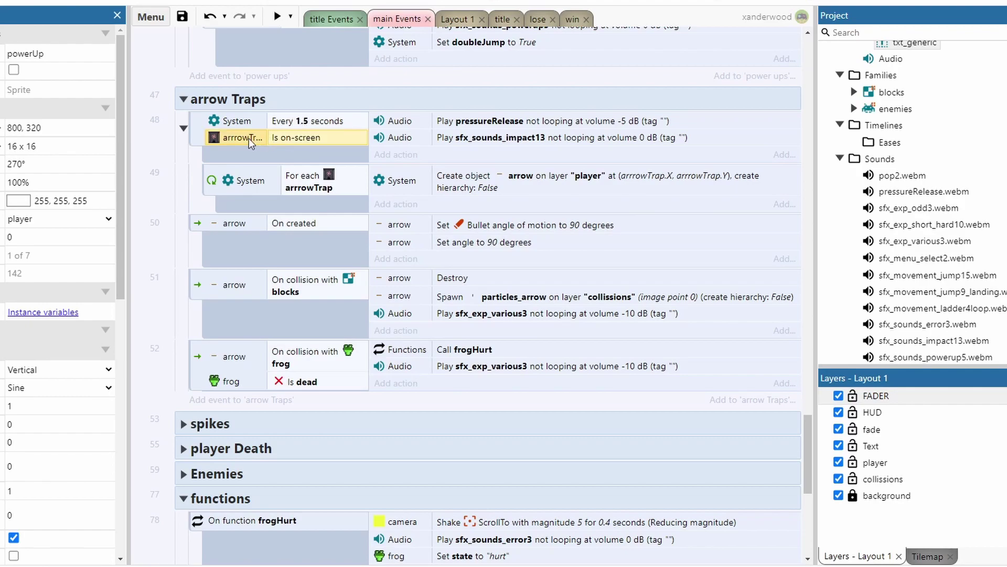
click(498, 137)
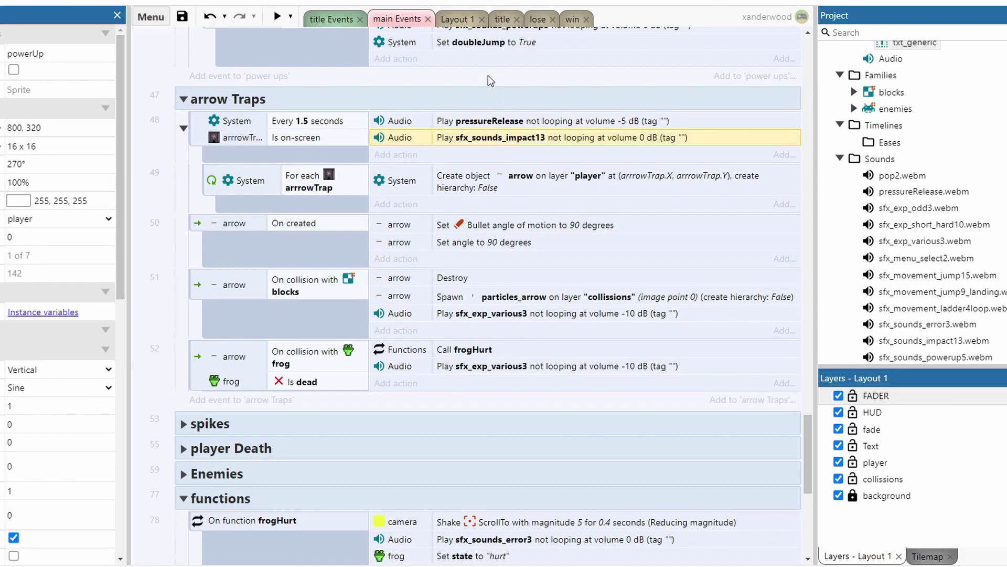
click(463, 22)
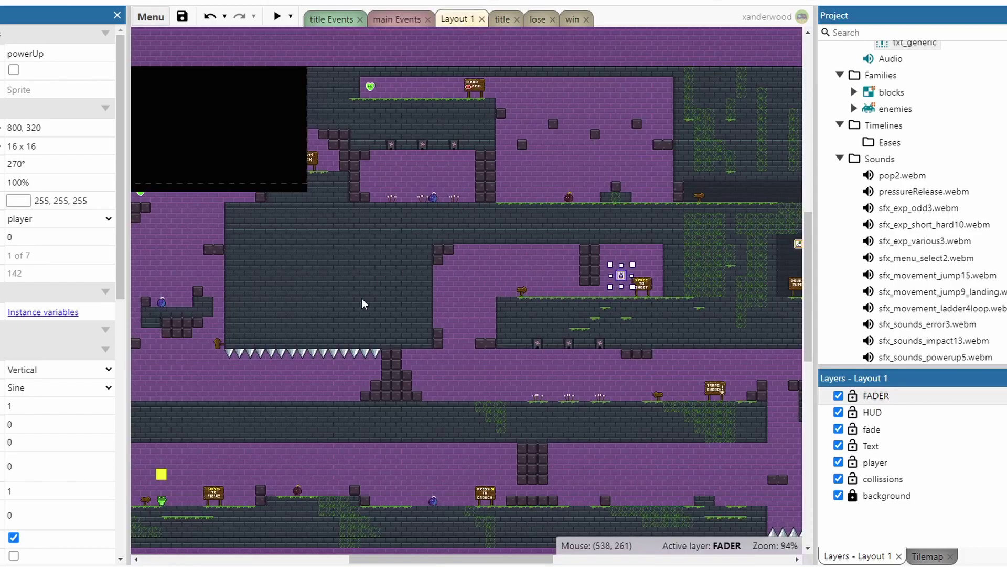
ctrl+scroll(537, 203, up, 5)
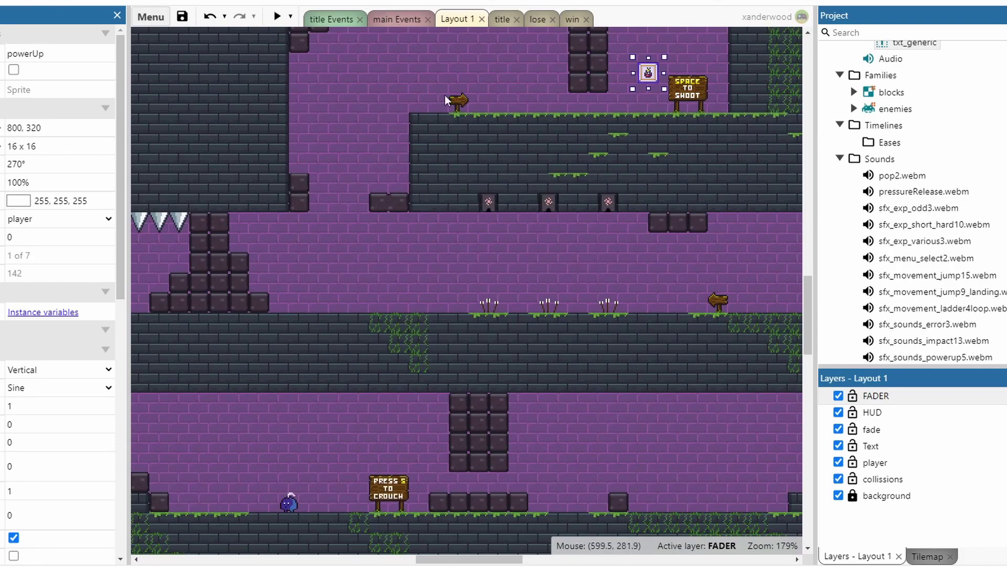
click(404, 17)
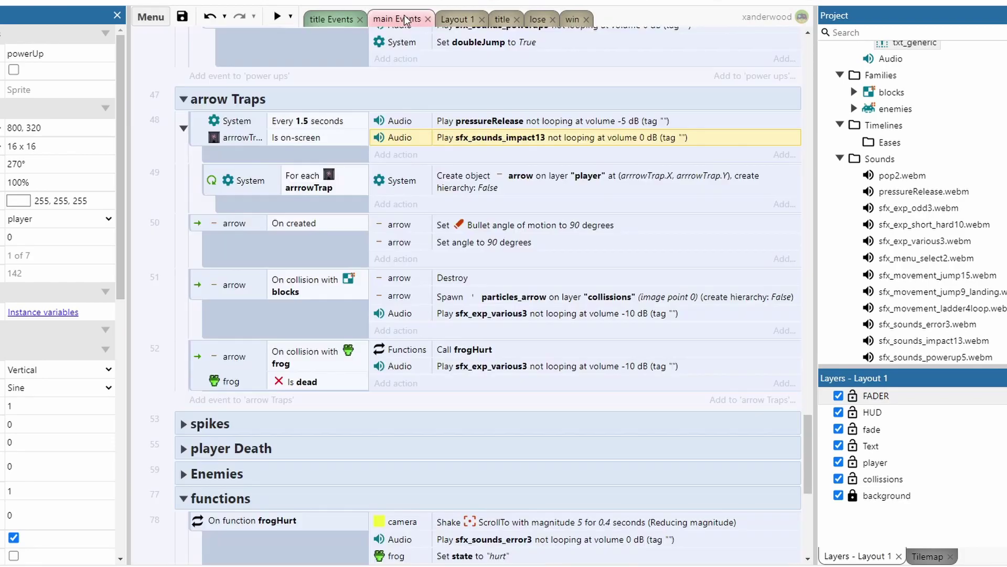
click(349, 116)
click(281, 137)
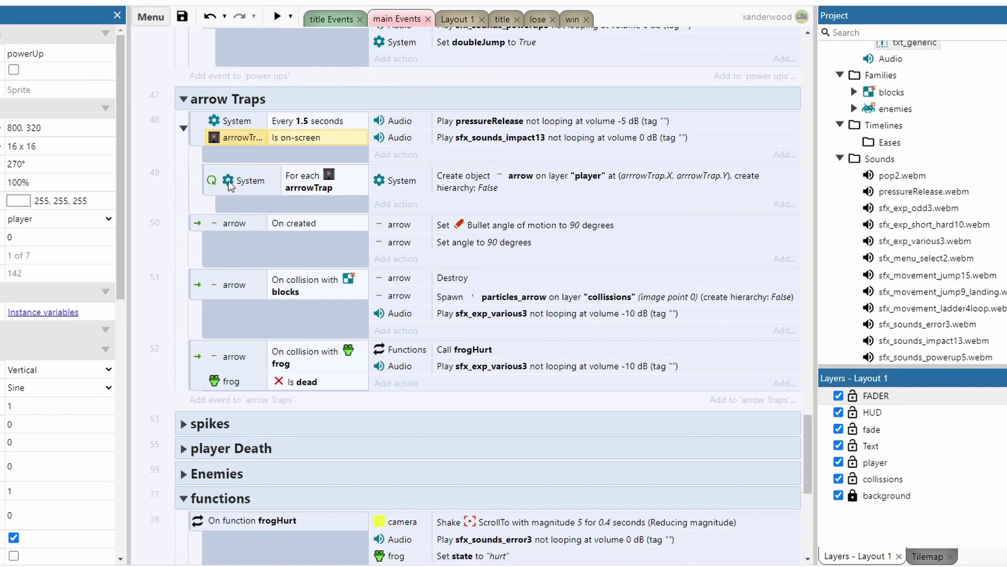
click(249, 184)
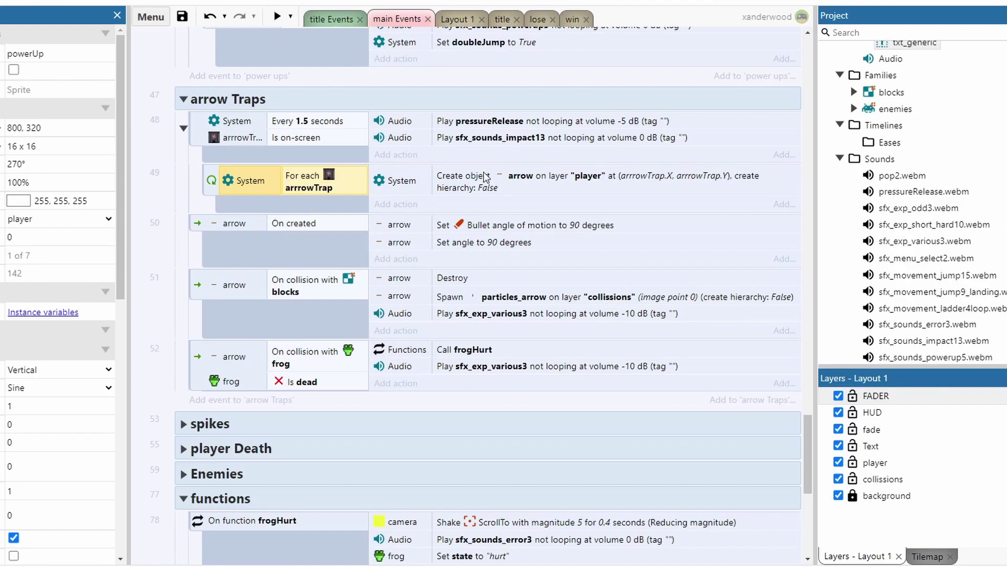
click(464, 182)
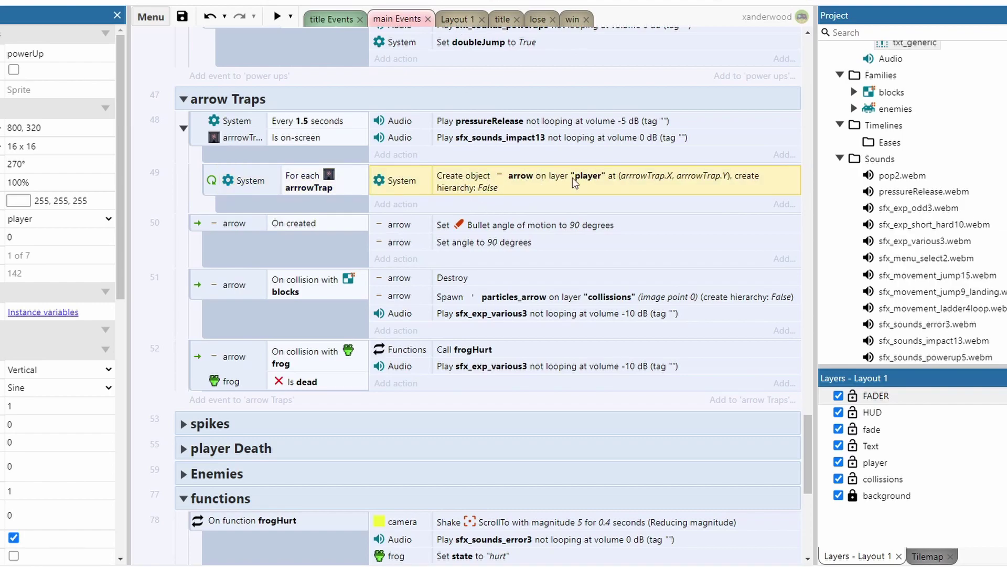
double_click(456, 174)
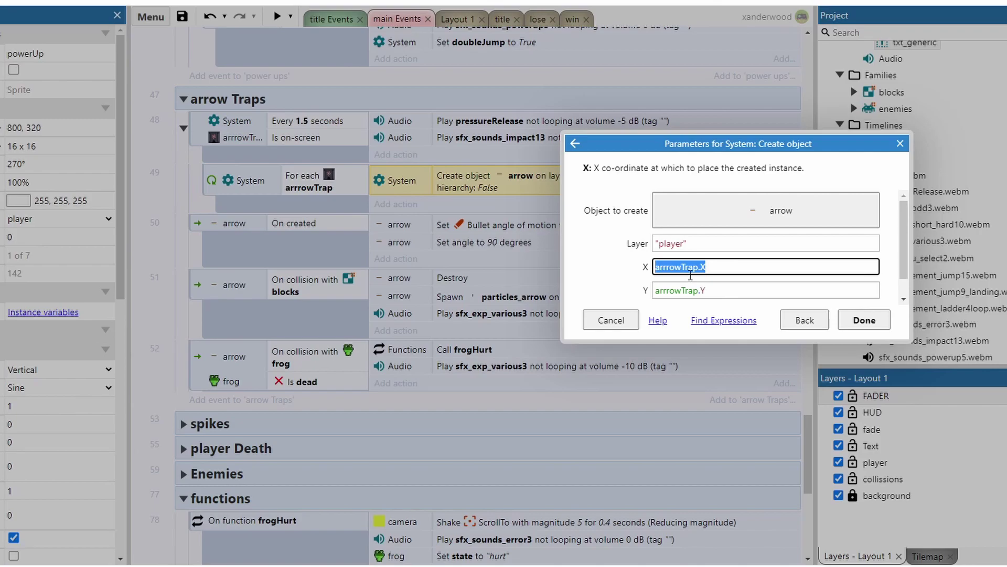
click(721, 281)
click(900, 143)
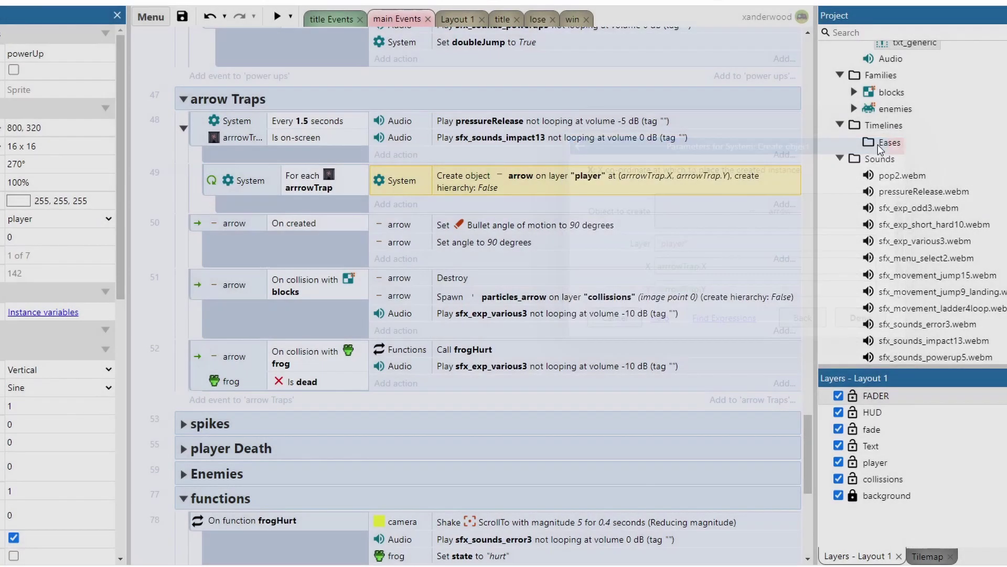
scroll(316, 210, down, 4)
scroll(317, 210, up, 2)
click(219, 162)
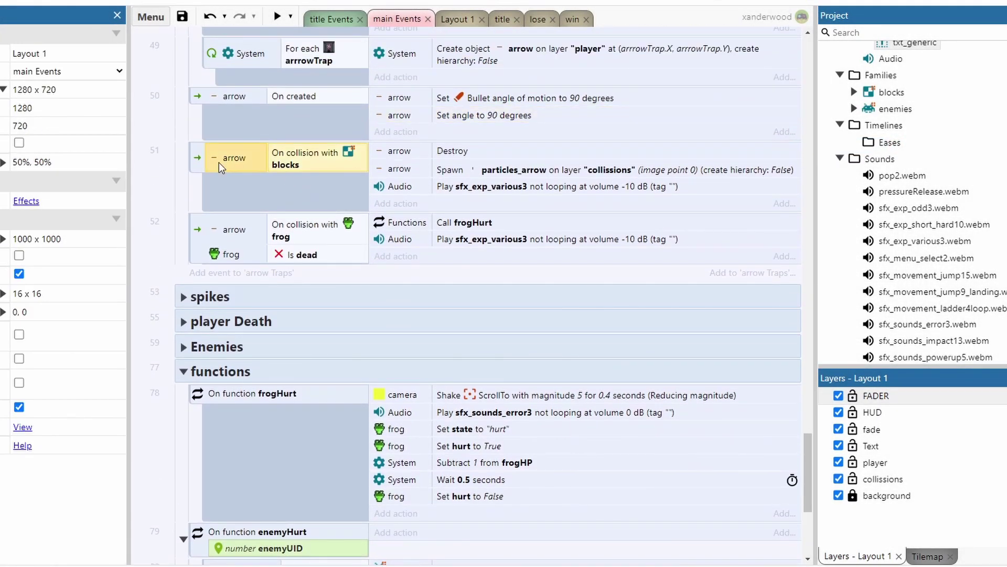
click(234, 225)
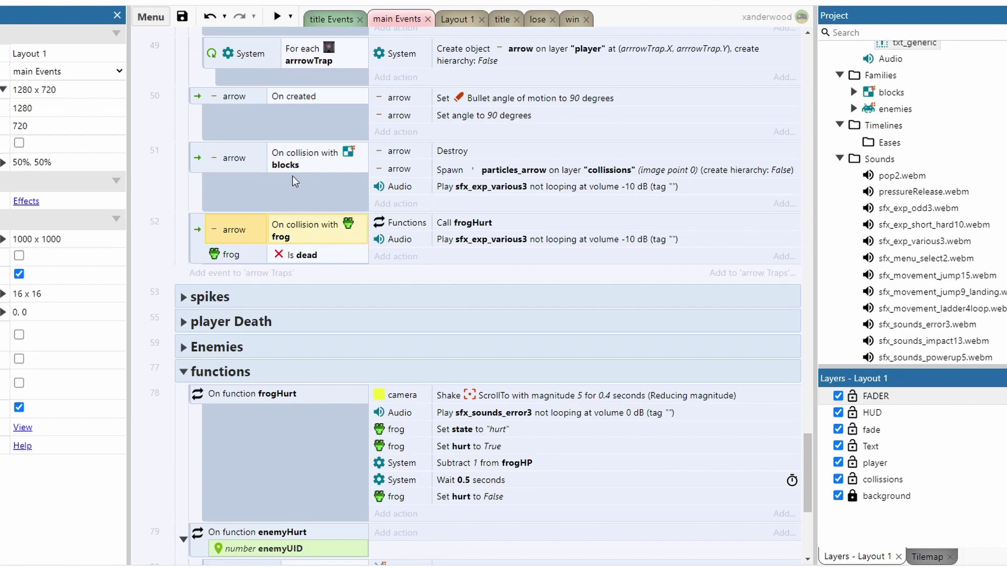
click(285, 163)
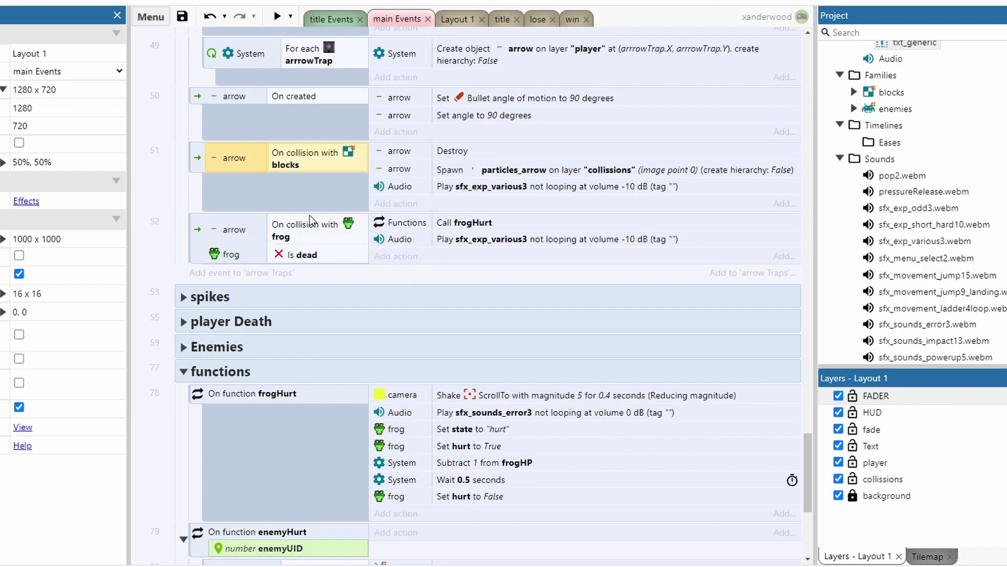
click(298, 230)
scroll(313, 209, down, 3)
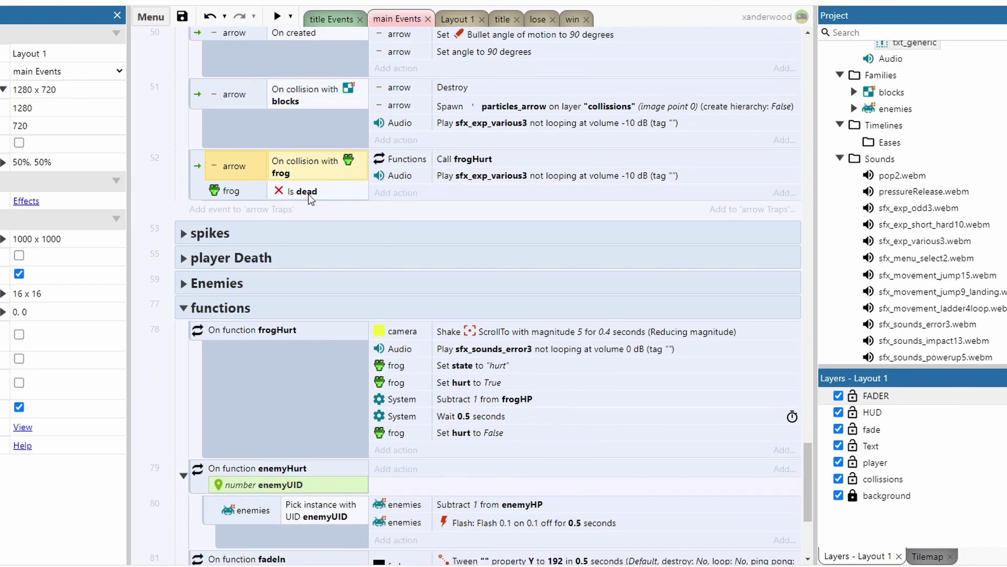
click(467, 160)
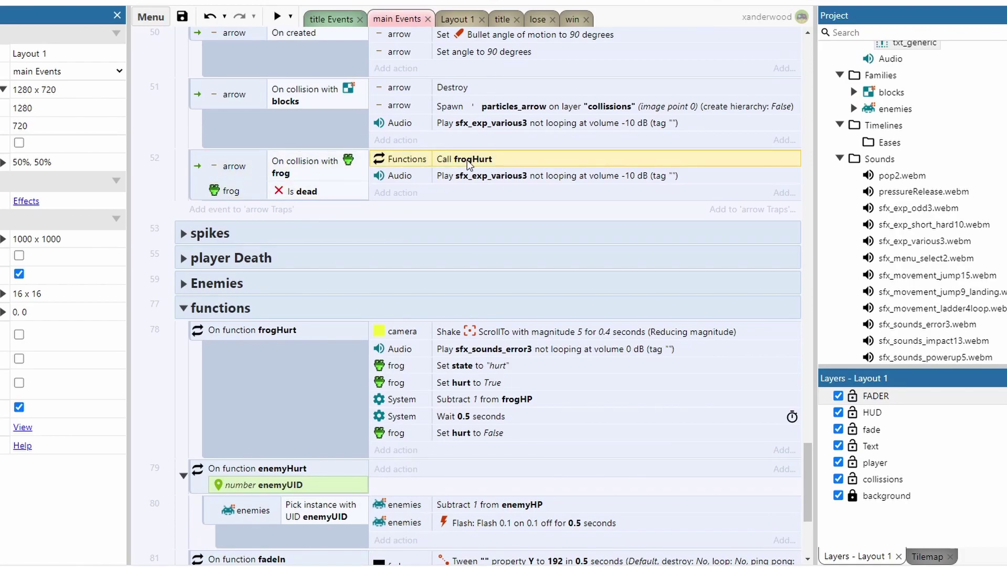
- Inspect frogHurt's actions: camera shake, hurt sound, state set to hurt, and hurt flag True
scroll(429, 164, down, 6)
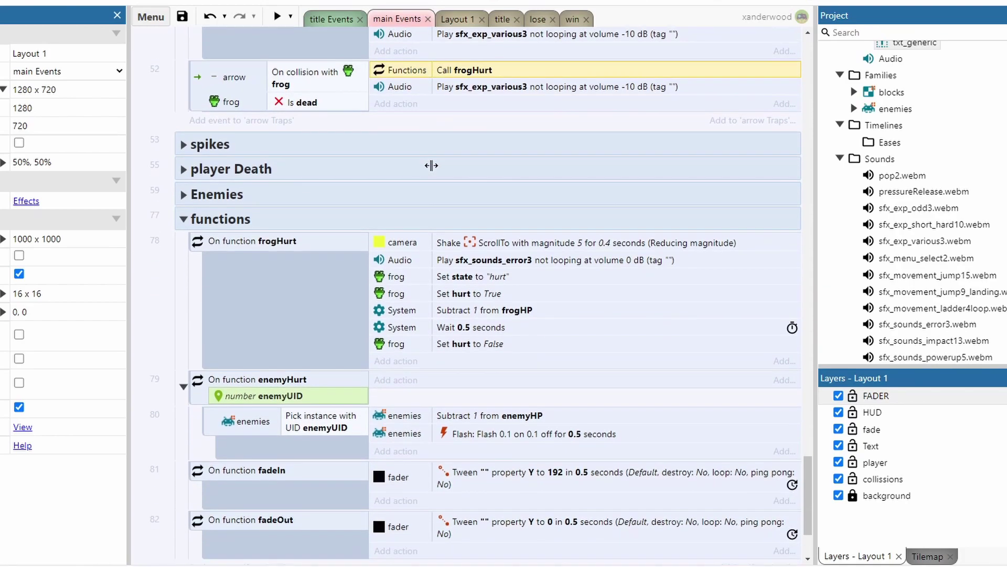
click(479, 209)
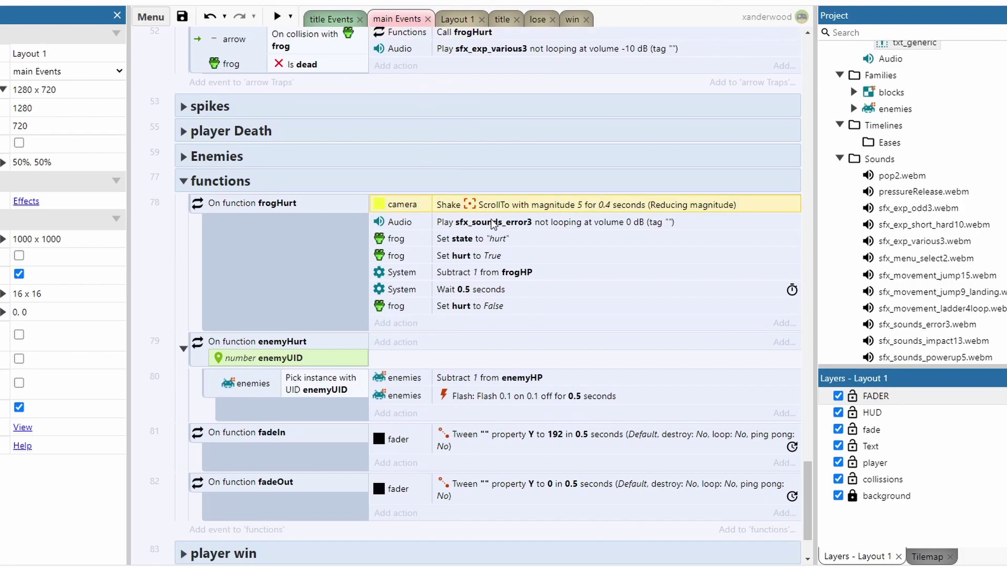
click(493, 222)
click(497, 240)
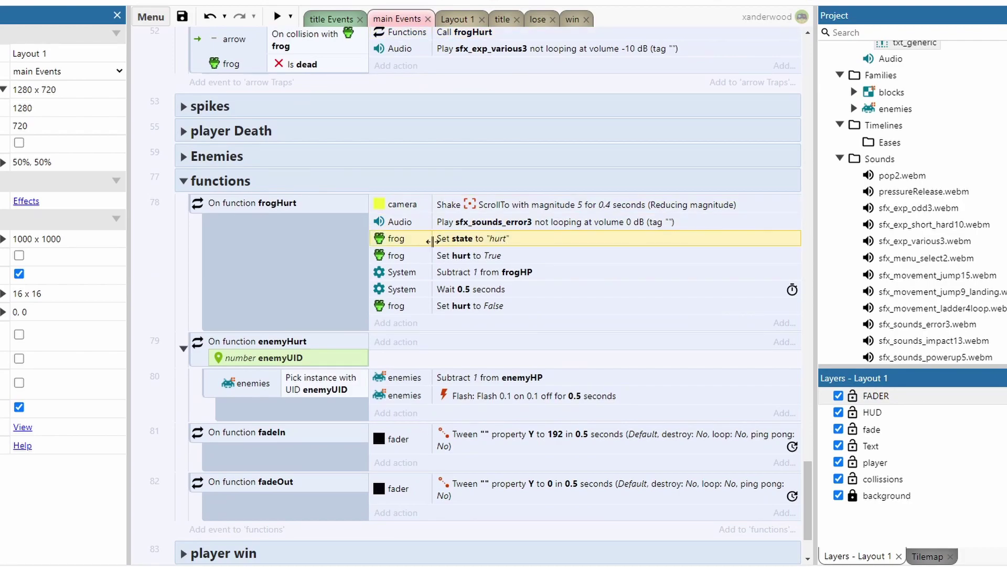
click(469, 257)
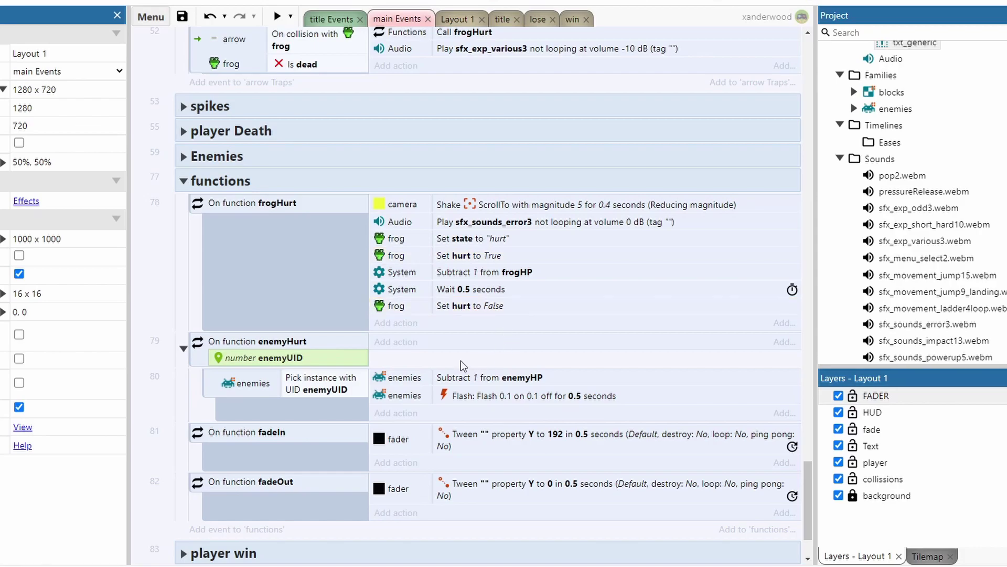
scroll(460, 361, up, 5)
- Open the frog sprite's animations from the Layout 1 level
click(471, 22)
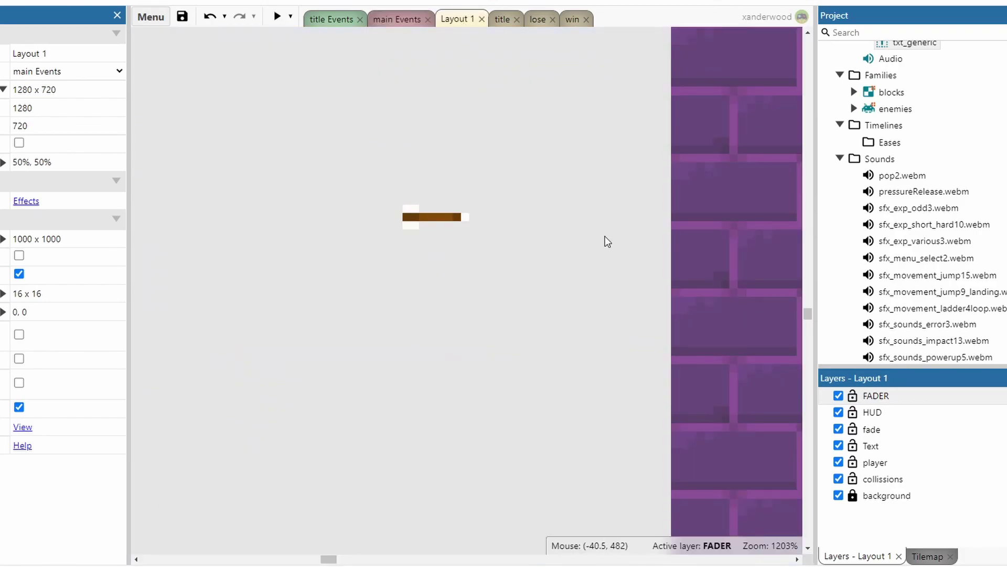
ctrl+scroll(630, 247, down, 5)
click(444, 341)
double_click(443, 341)
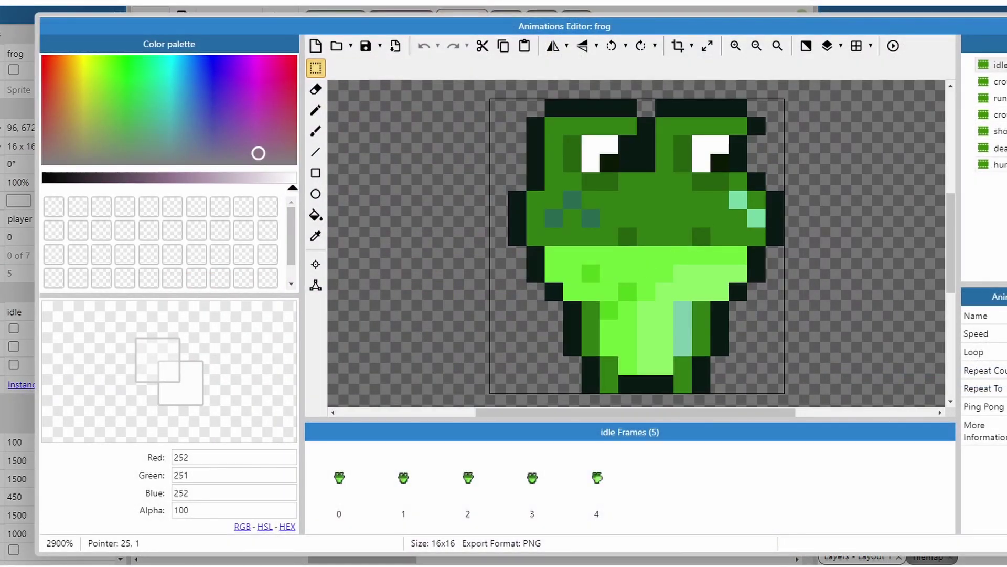
- Compare the first hurt frame with the frog's idle frames 4, 3 and 2
click(993, 164)
click(346, 476)
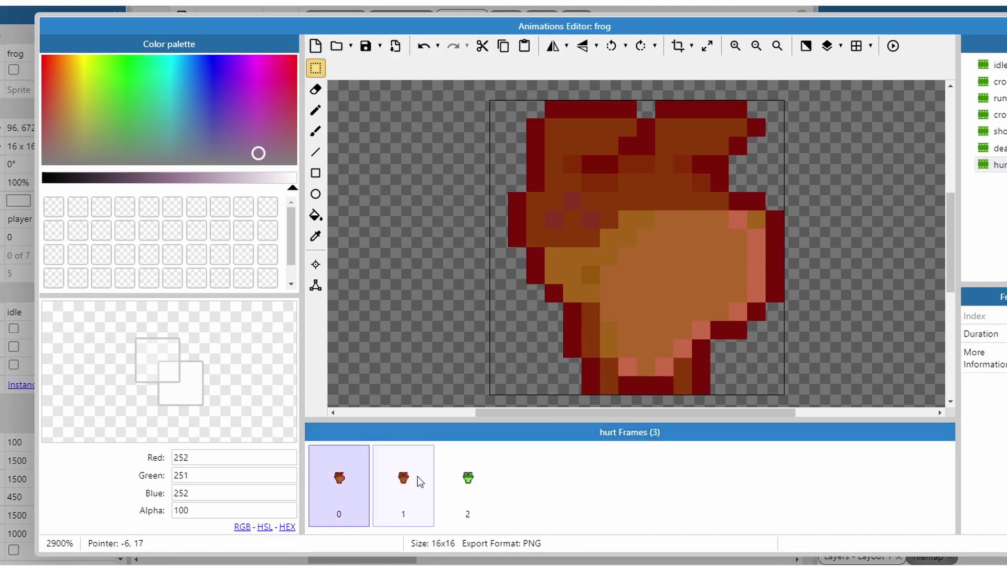
click(997, 65)
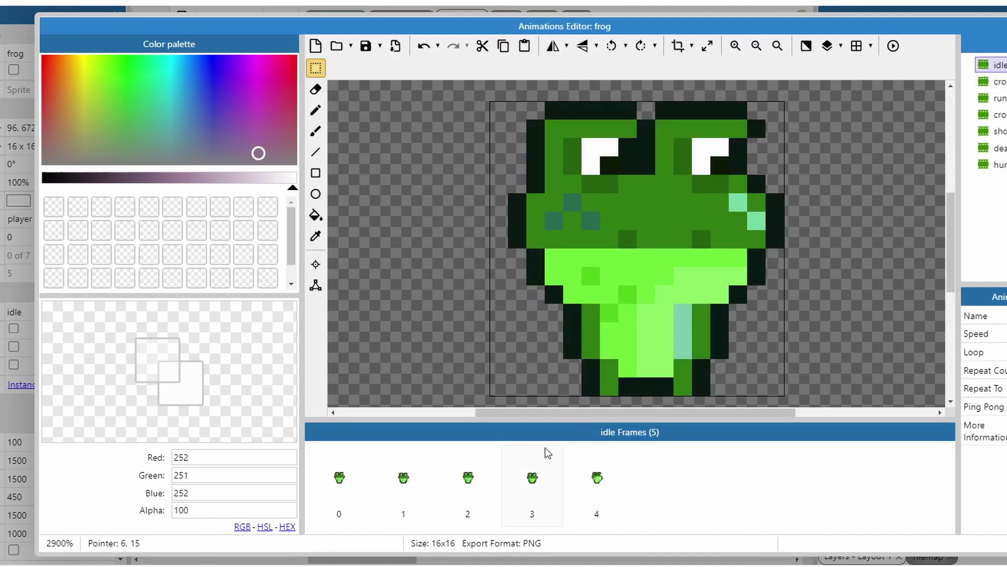
click(583, 475)
click(533, 477)
click(490, 482)
- Step through hurt frames 0, 1 and 2, then close the Animations Editor
click(993, 165)
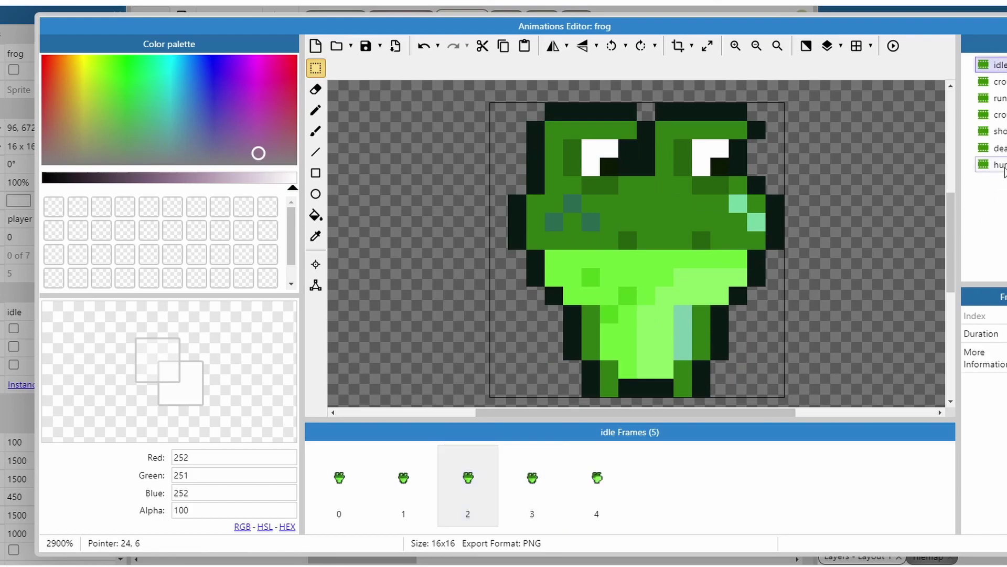
shift+click(411, 487)
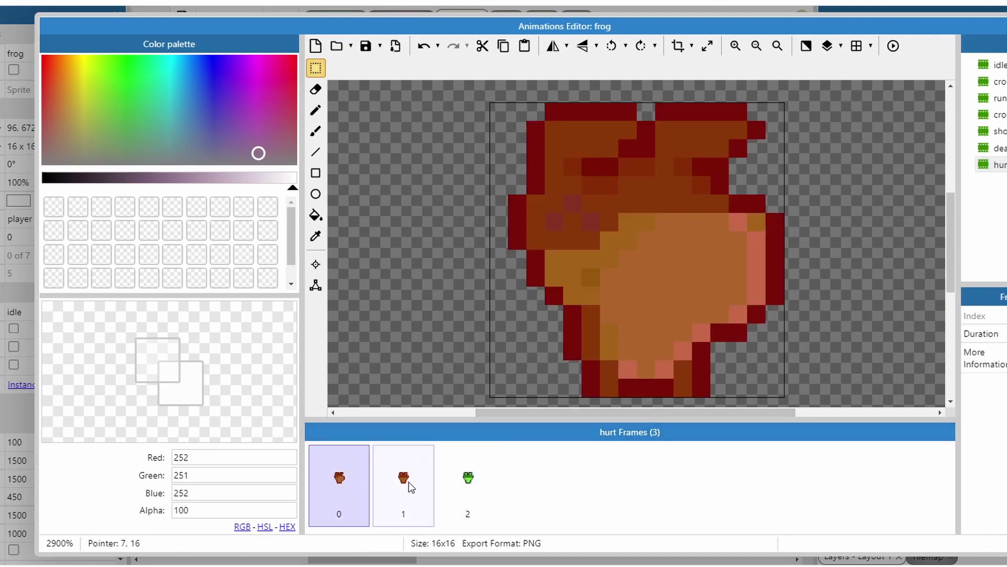
click(408, 481)
click(458, 474)
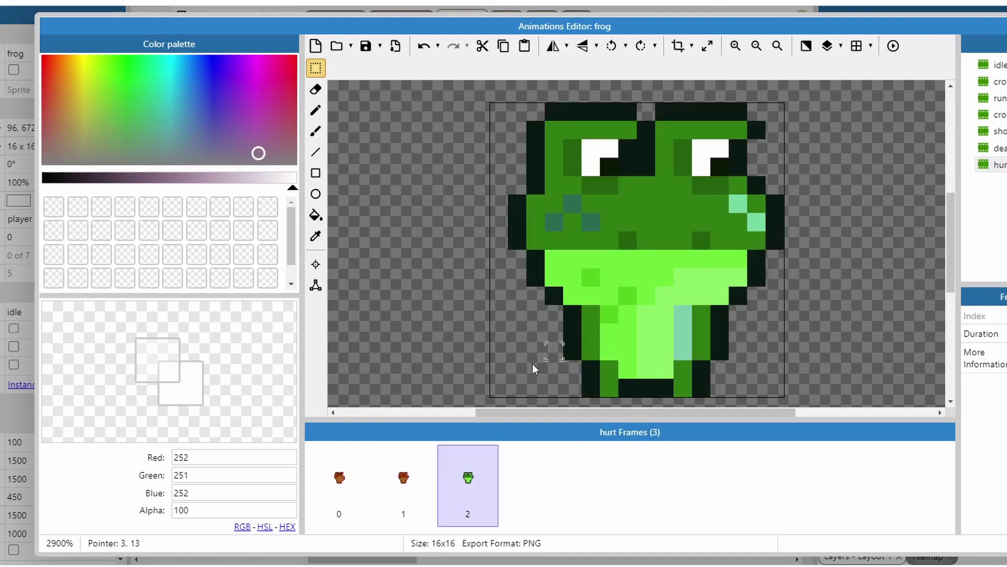
click(338, 479)
click(467, 479)
key(Escape)
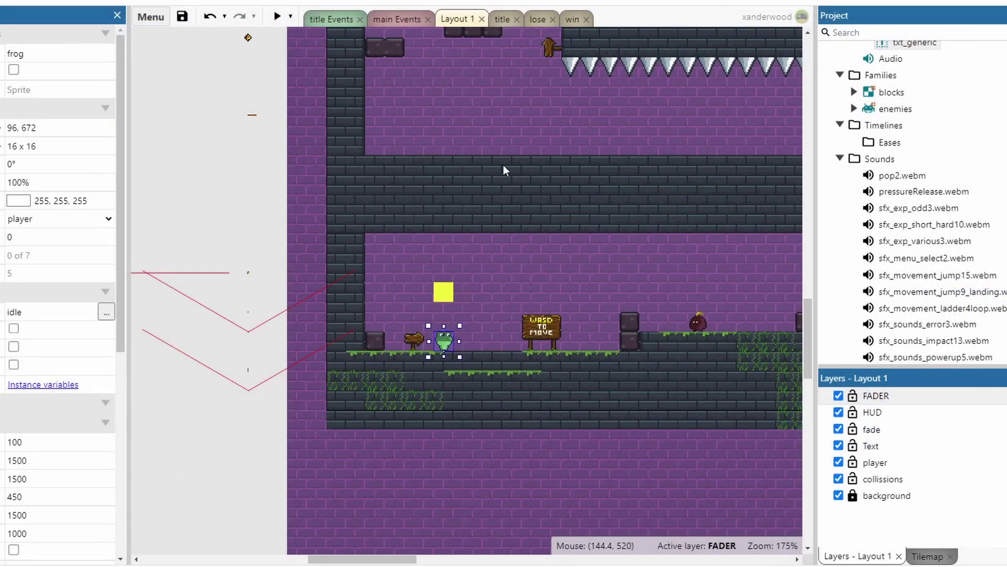
- Deselect the frog, survey Layout 1 by panning and zooming, then show the main Events sheet
click(476, 89)
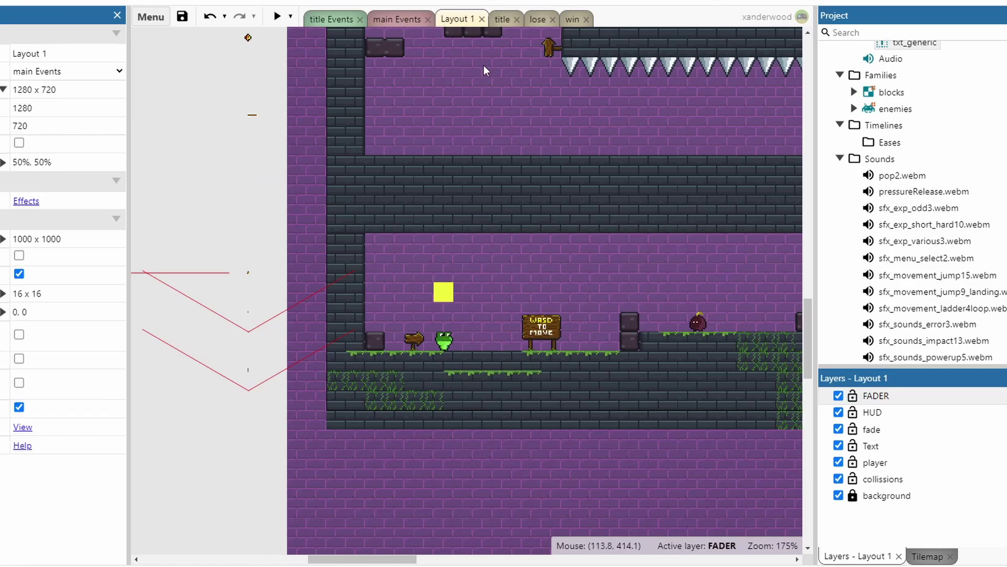
middle_drag(546, 186, 454, 136)
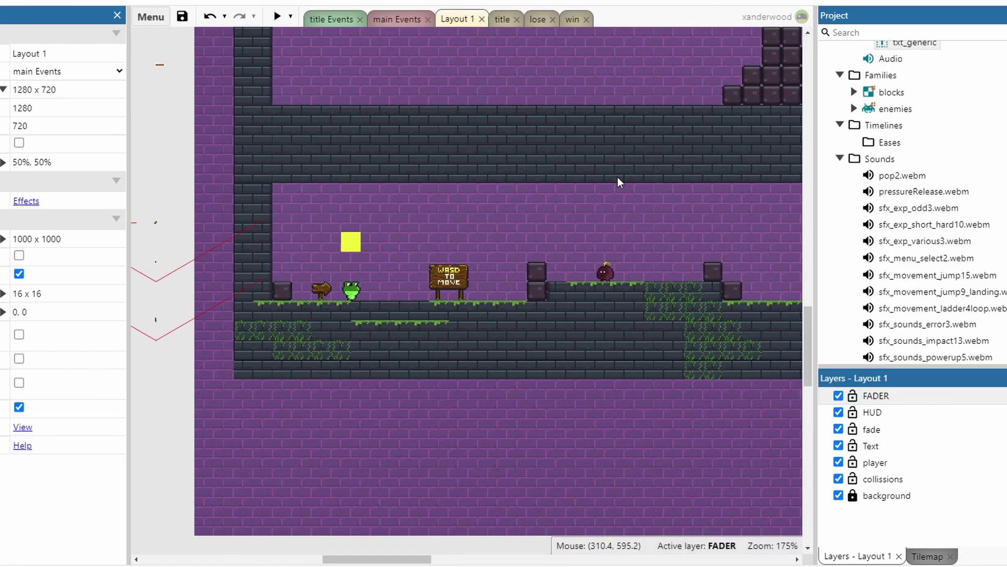
mouse_move(618, 178)
middle_down()
mouse_move(493, 245)
mouse_move(372, 333)
middle_up()
mouse_move(591, 196)
middle_down()
mouse_move(362, 306)
mouse_move(494, 257)
middle_up()
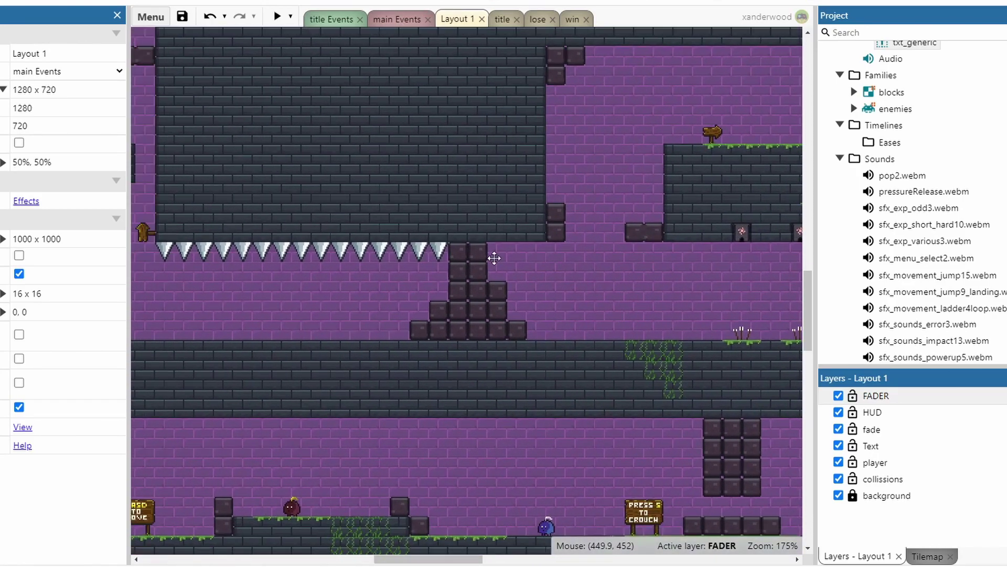
middle_drag(218, 308, 379, 182)
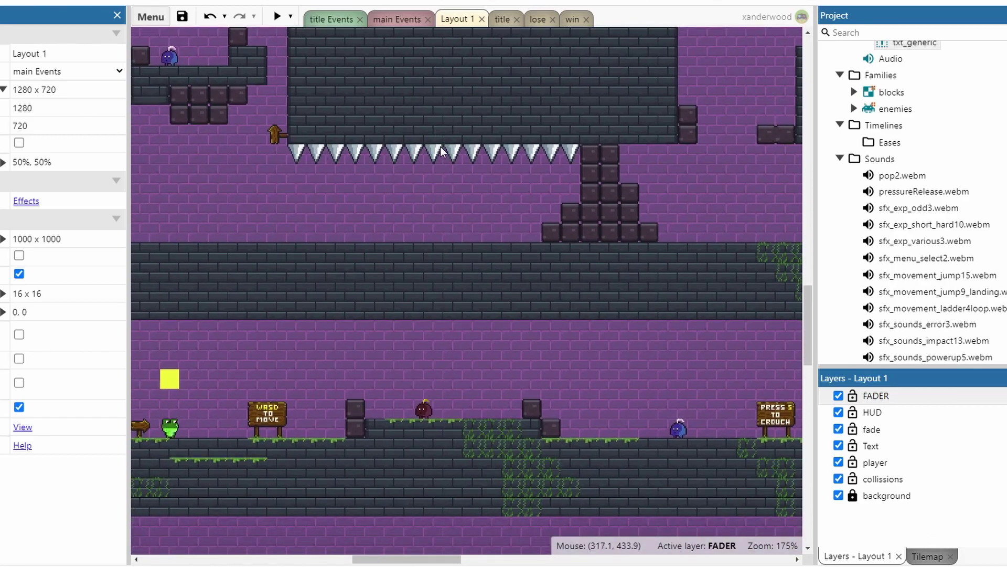
ctrl+scroll(484, 177, down, 6)
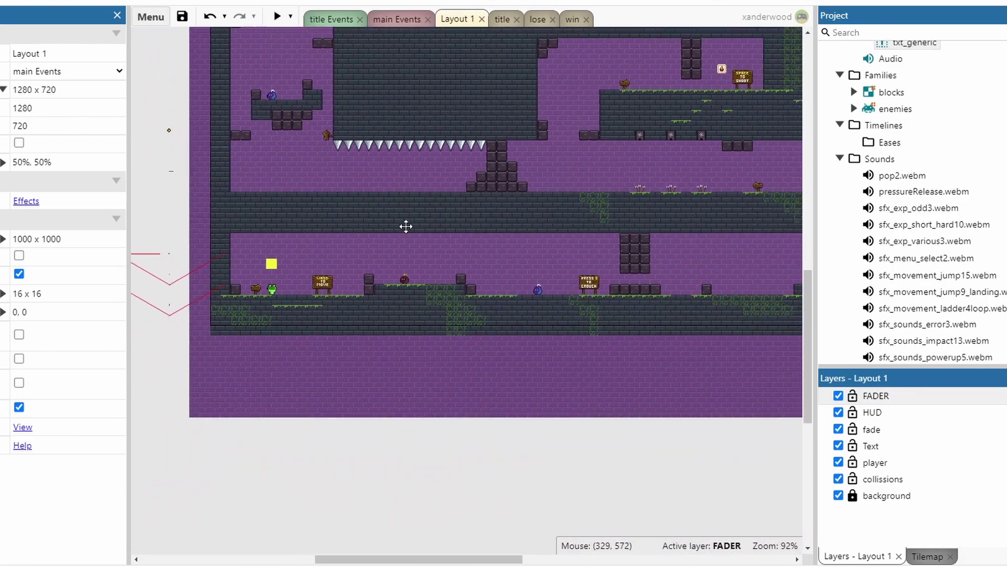
middle_drag(419, 48, 445, 90)
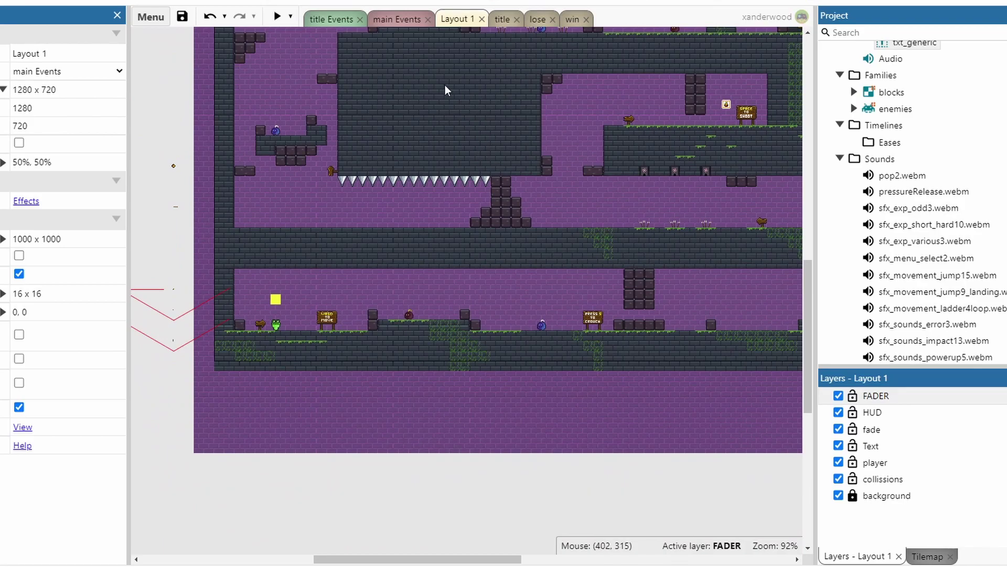
click(402, 20)
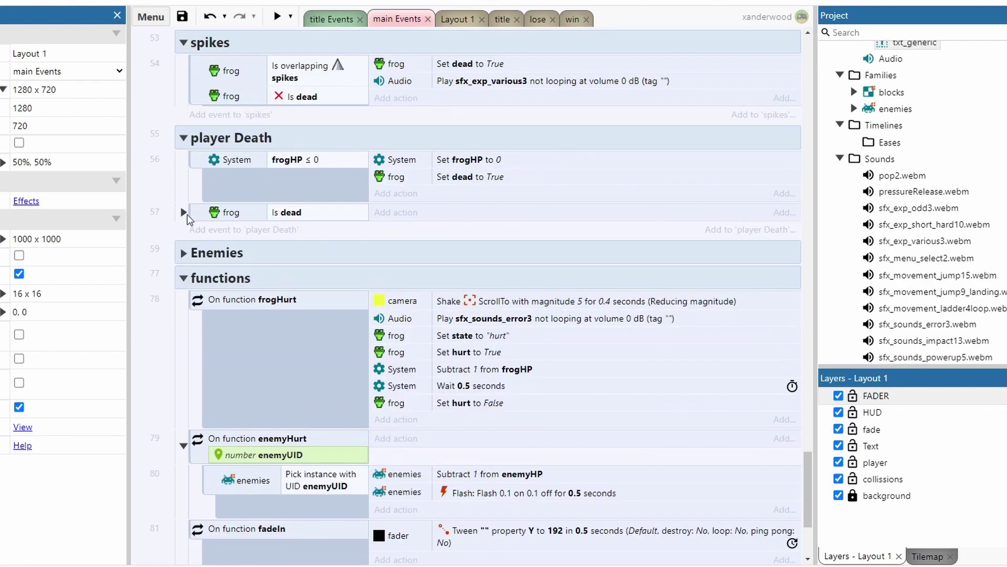
- Expand the Is dead event and inspect fadeOut, gameOver True, firePower False, state death actions
click(183, 211)
click(227, 216)
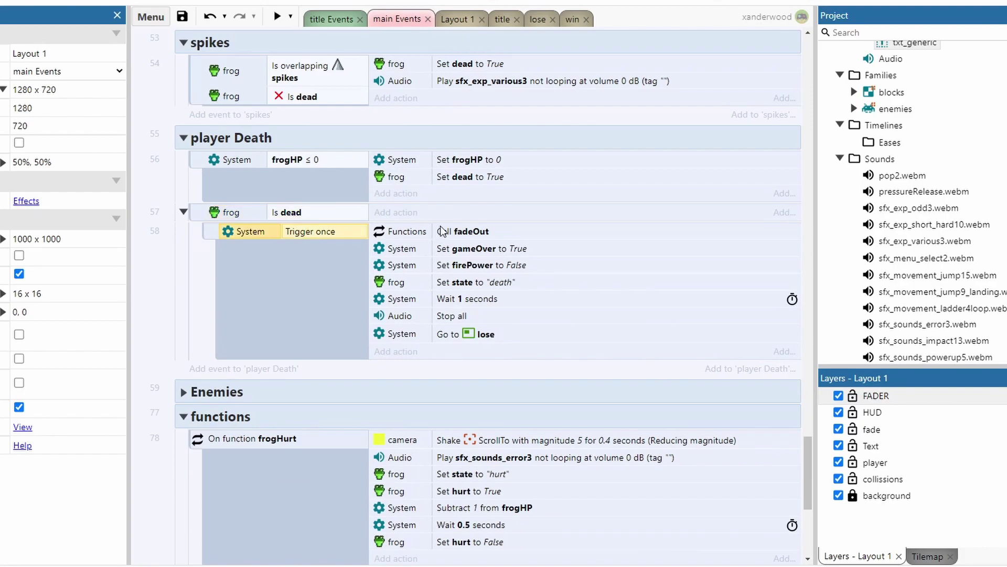
click(509, 232)
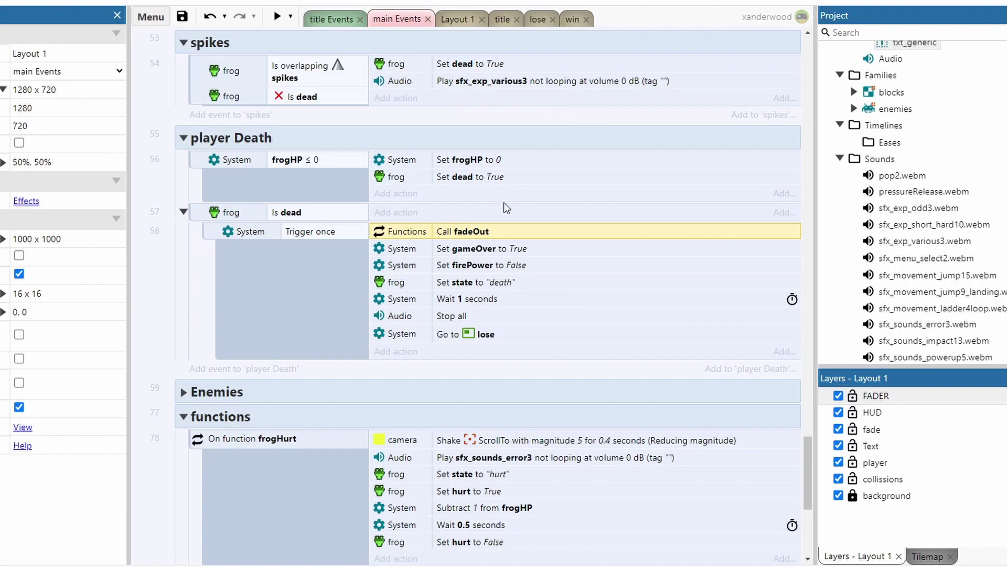
click(522, 251)
click(501, 265)
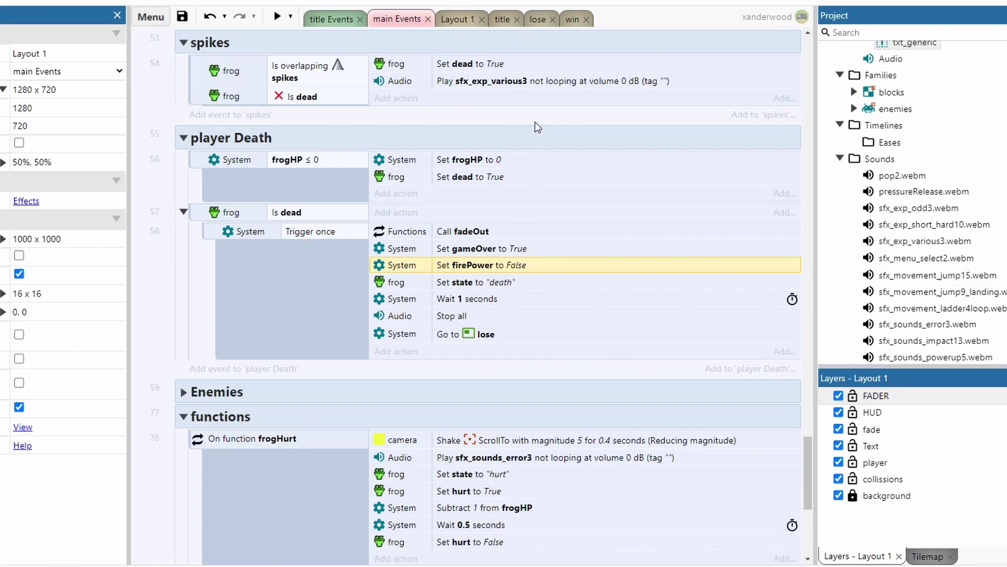
click(471, 281)
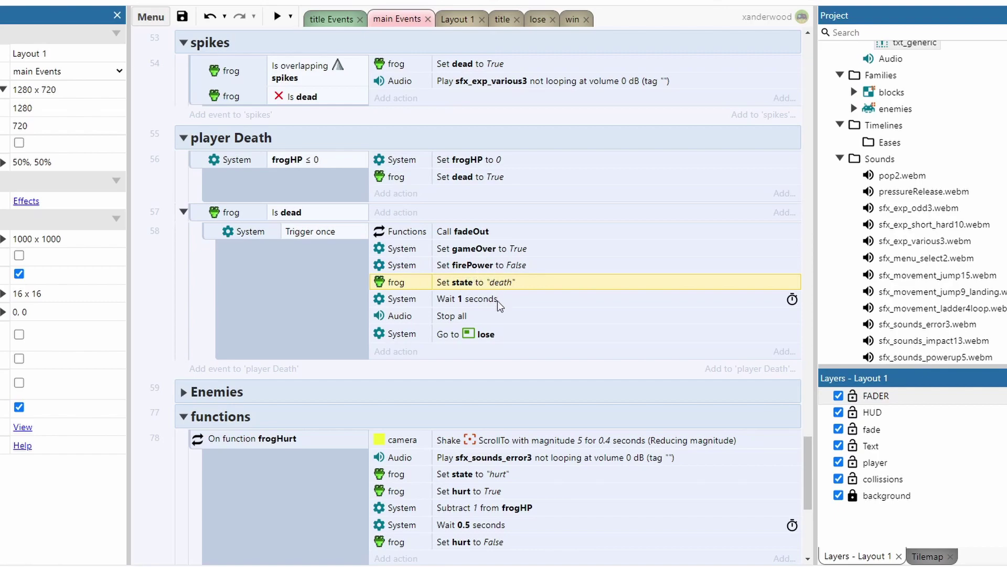
- Check the Wait 1 seconds, Stop all and Go to lose actions, then preview the lose layout
click(461, 316)
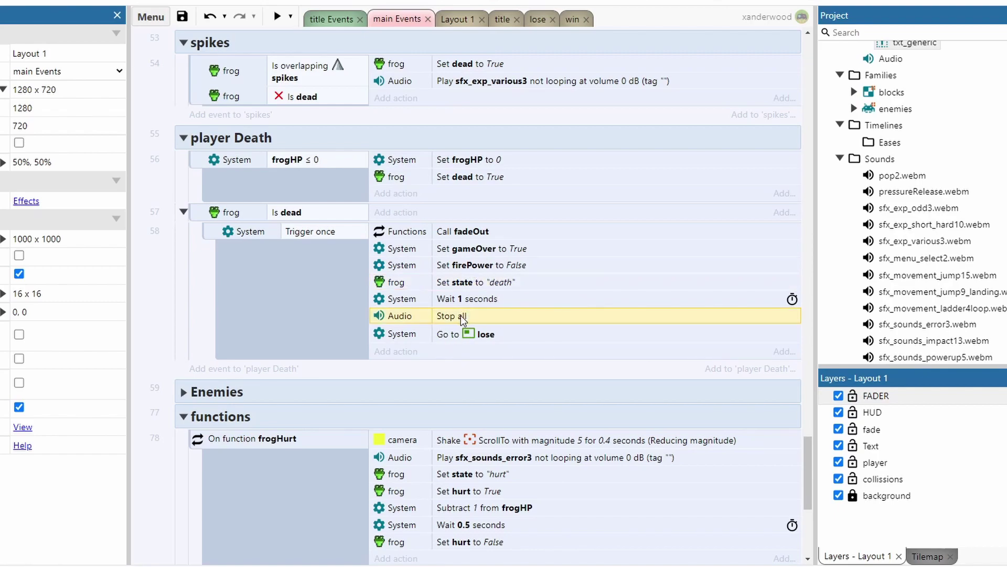
click(483, 298)
click(450, 315)
click(488, 334)
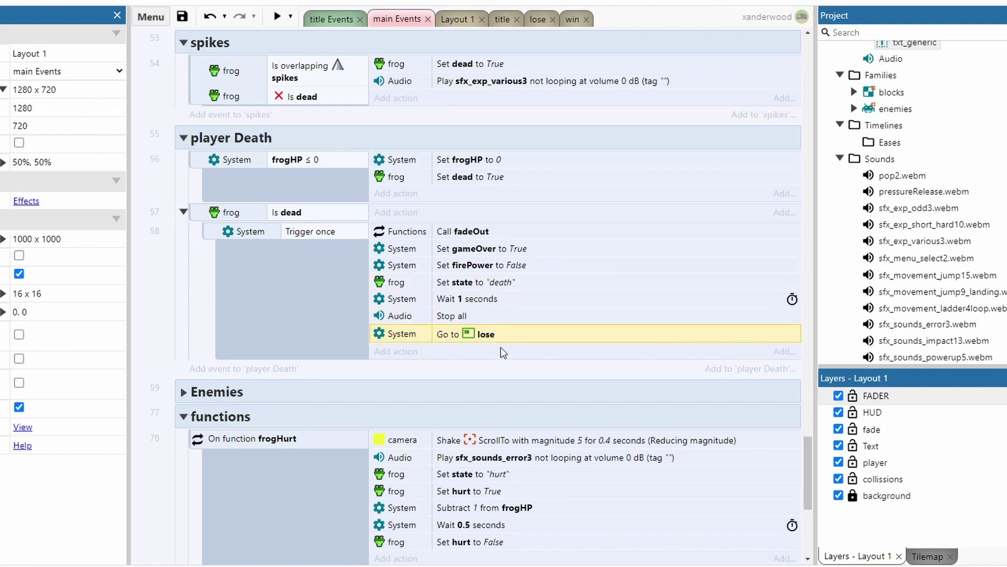
click(540, 20)
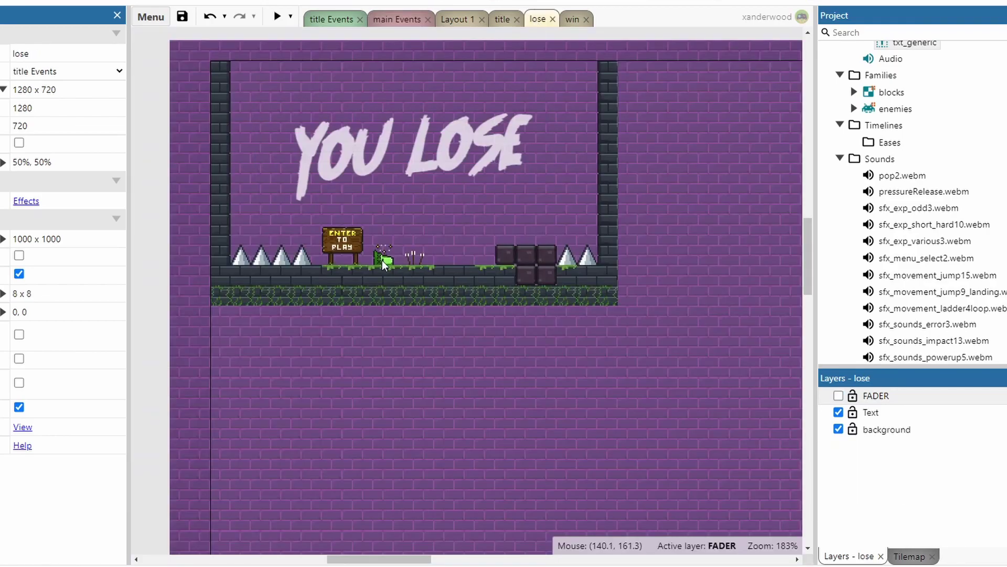
key(F5)
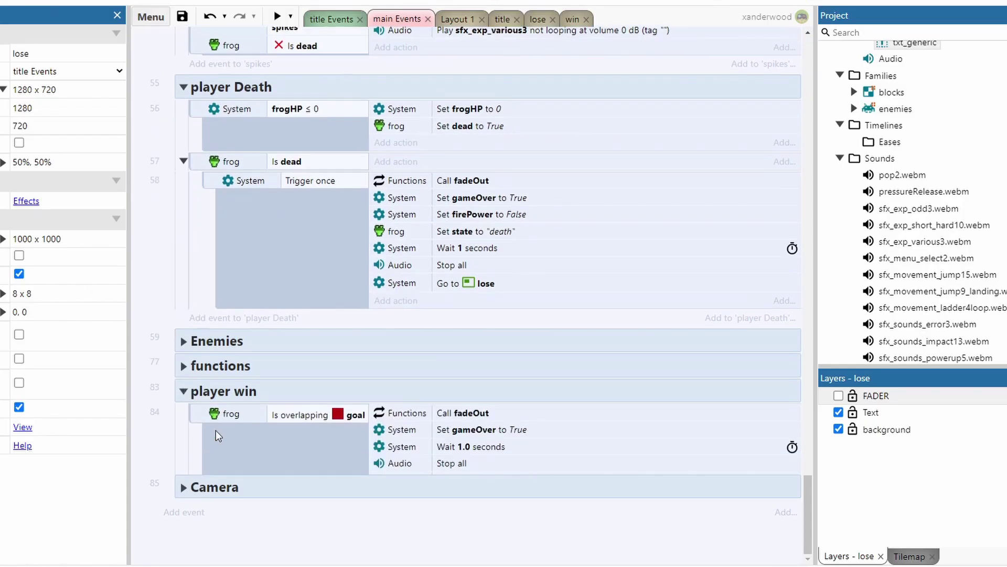
- Inspect the player win event: frog overlapping goal, Call fadeOut, Set gameOver True, Stop all
click(325, 361)
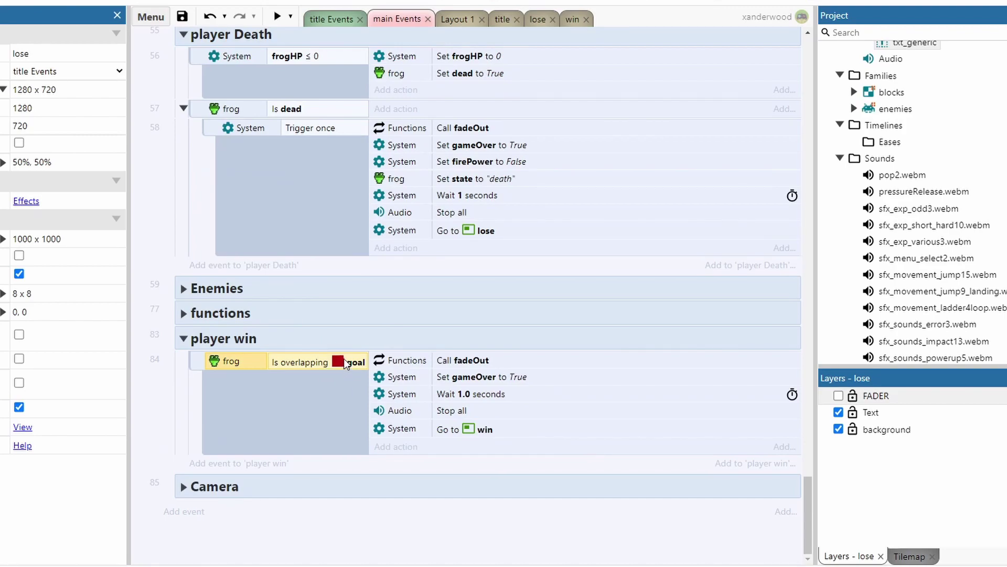
click(482, 361)
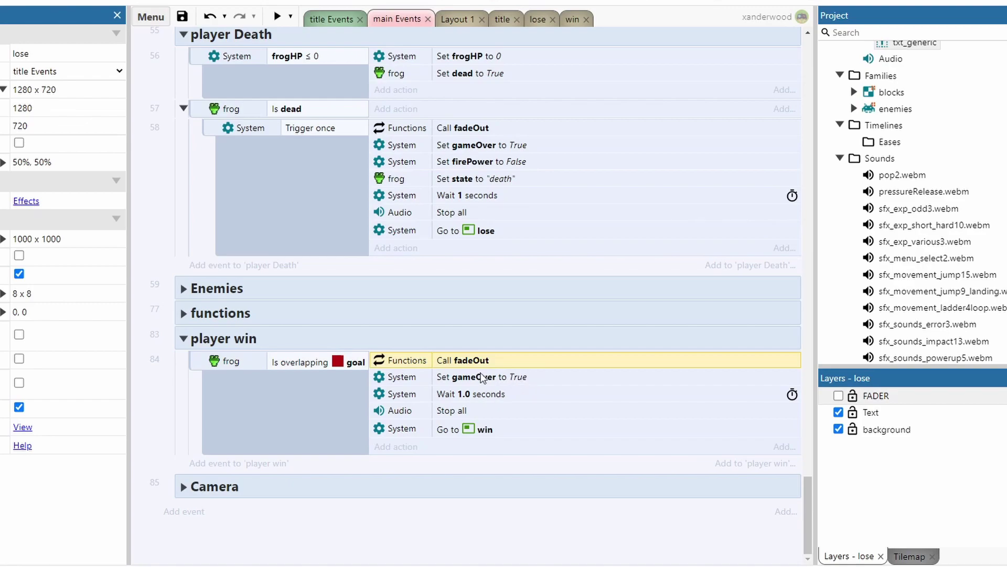
click(485, 377)
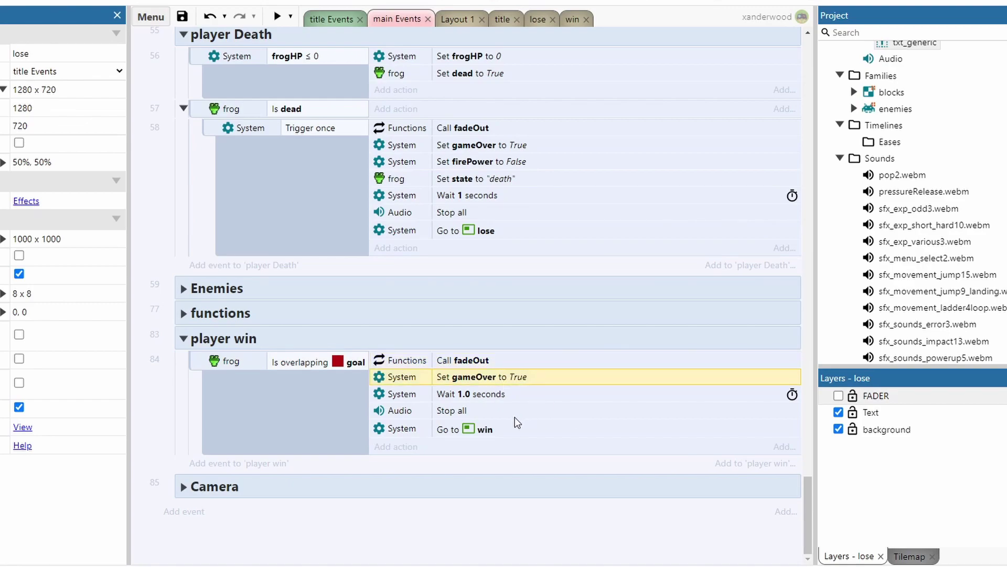
click(472, 410)
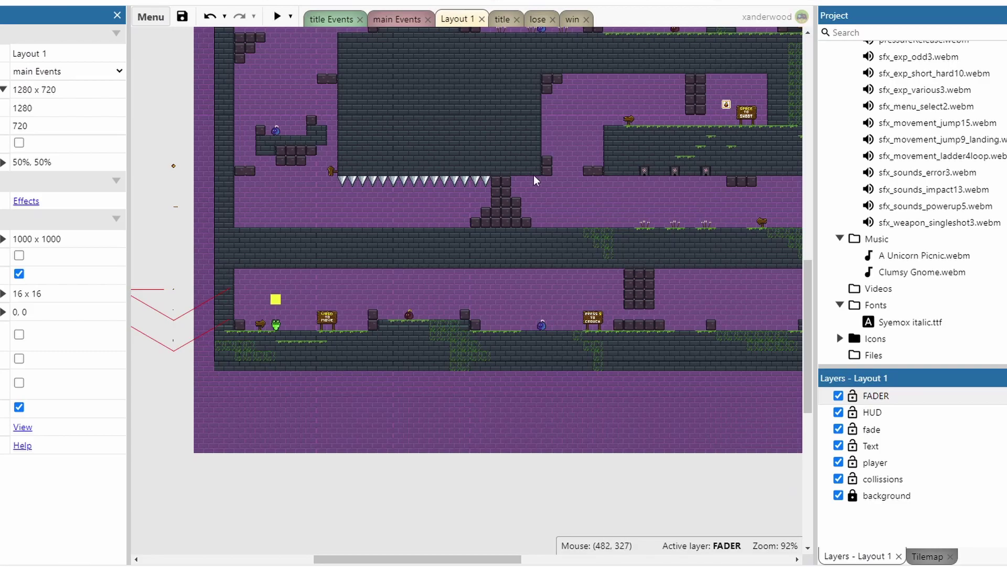
- Zoom out and back in on Layout 1 to view the whole level
ctrl+scroll(591, 201, down, 5)
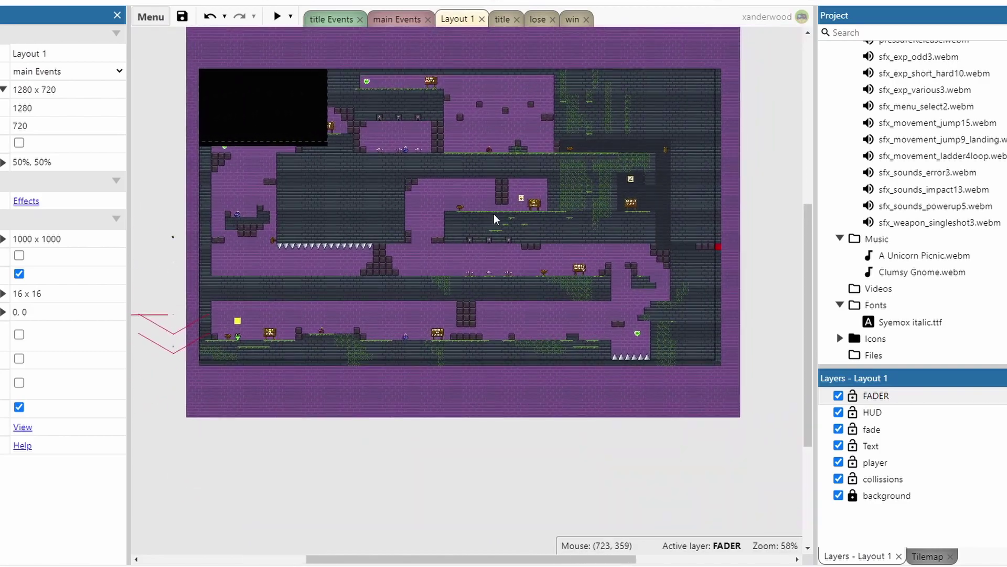
ctrl+scroll(525, 198, up, 1)
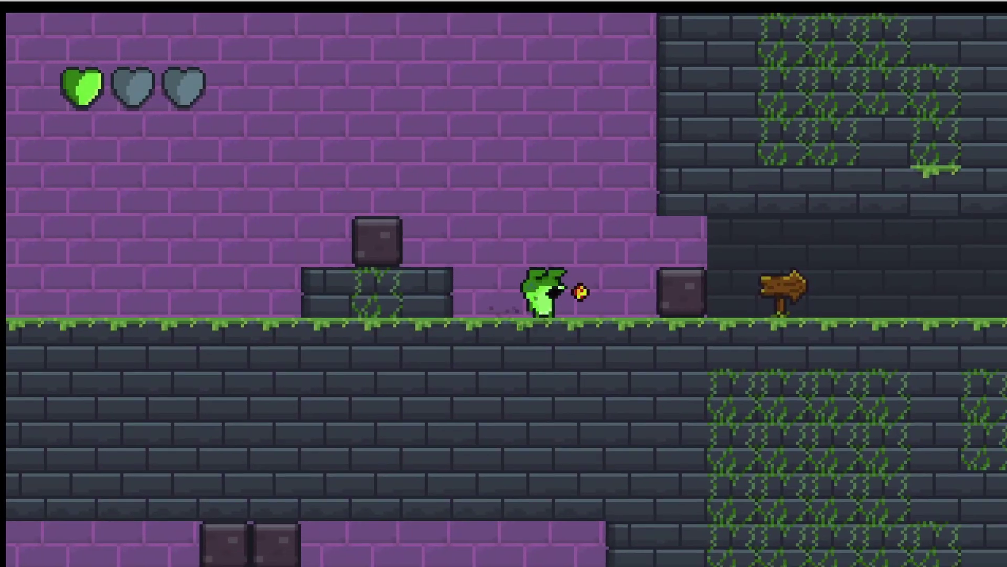
- Move the frog right through the doorway into the next room
key(Right)
key(Right)
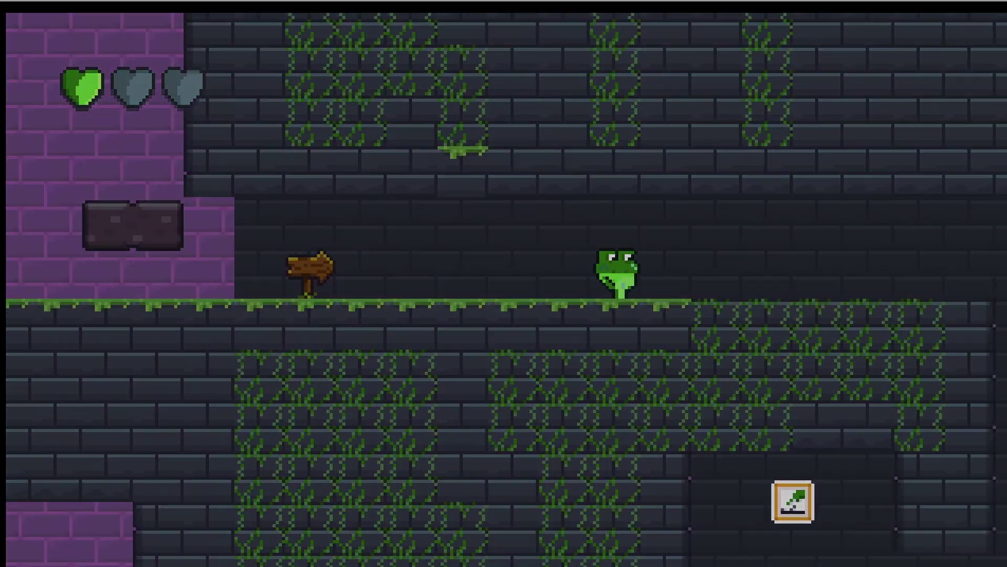